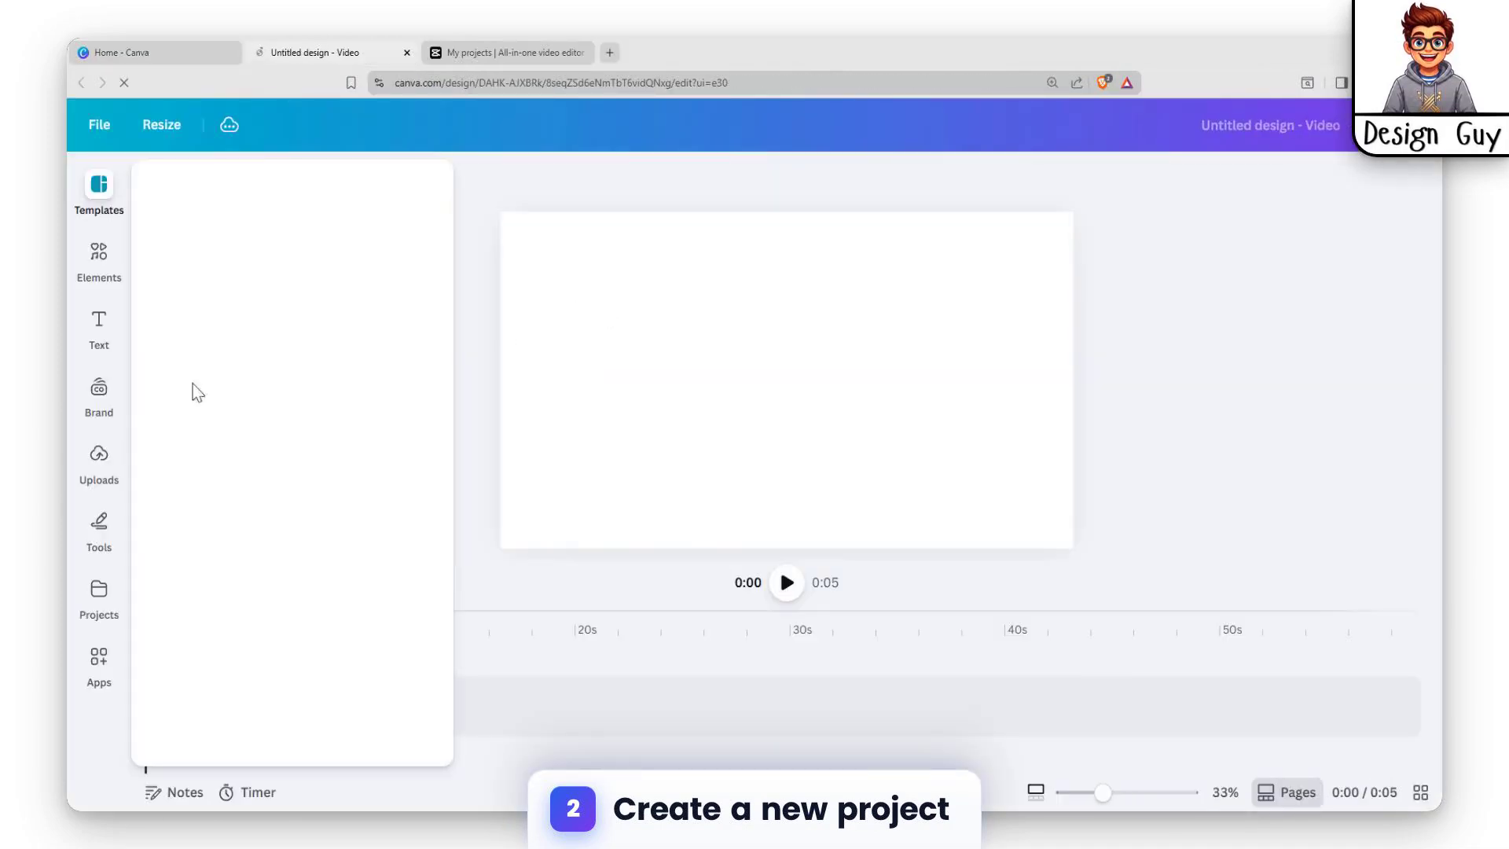
# - Add the first 10-second black smoke video and the 14-second frying-pan video from the recently used elements
pyautogui.click(99, 255)
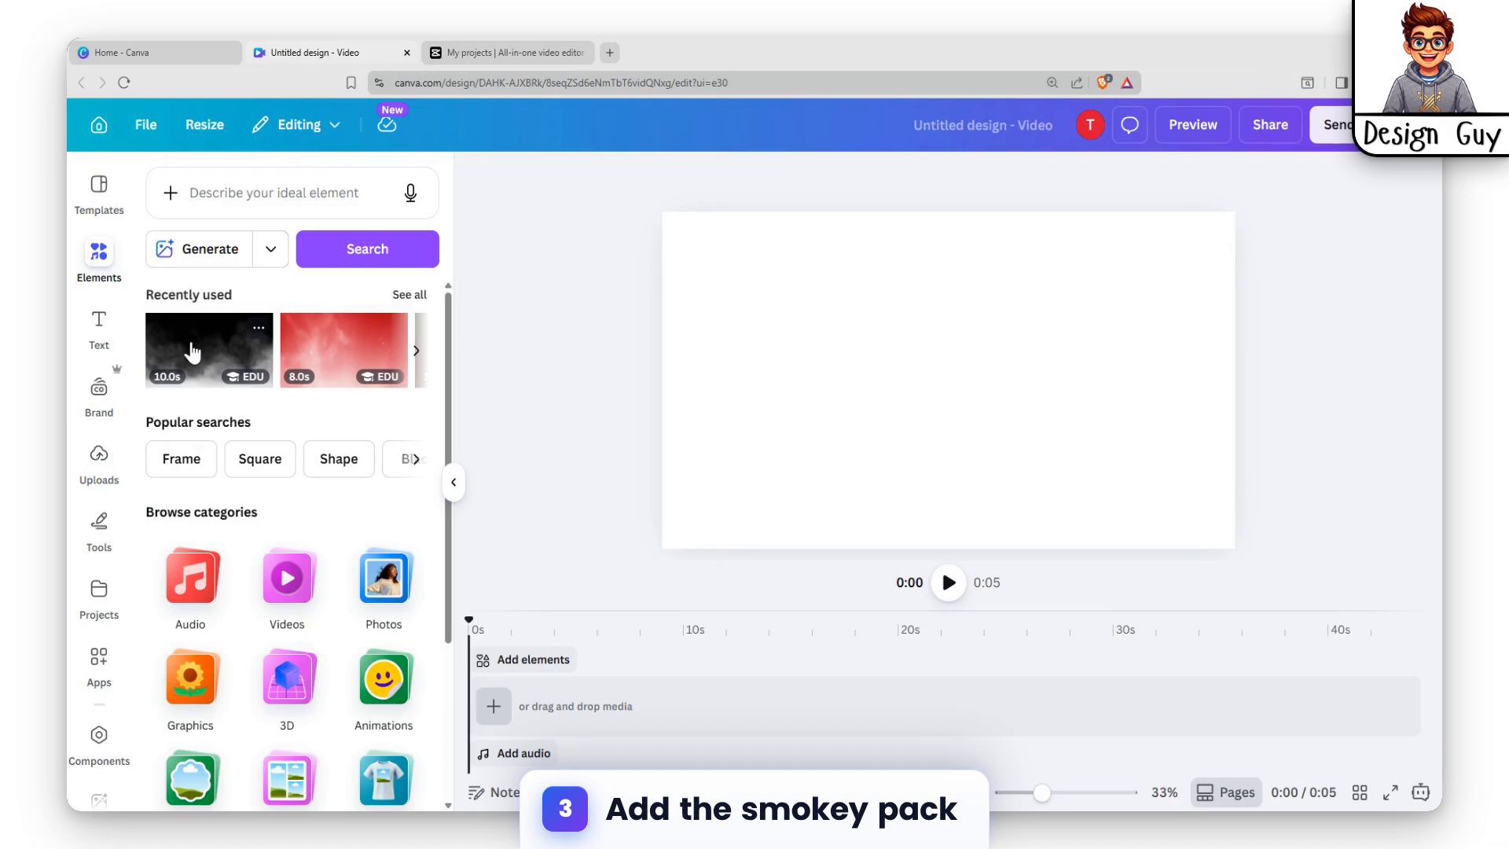
pyautogui.click(215, 349)
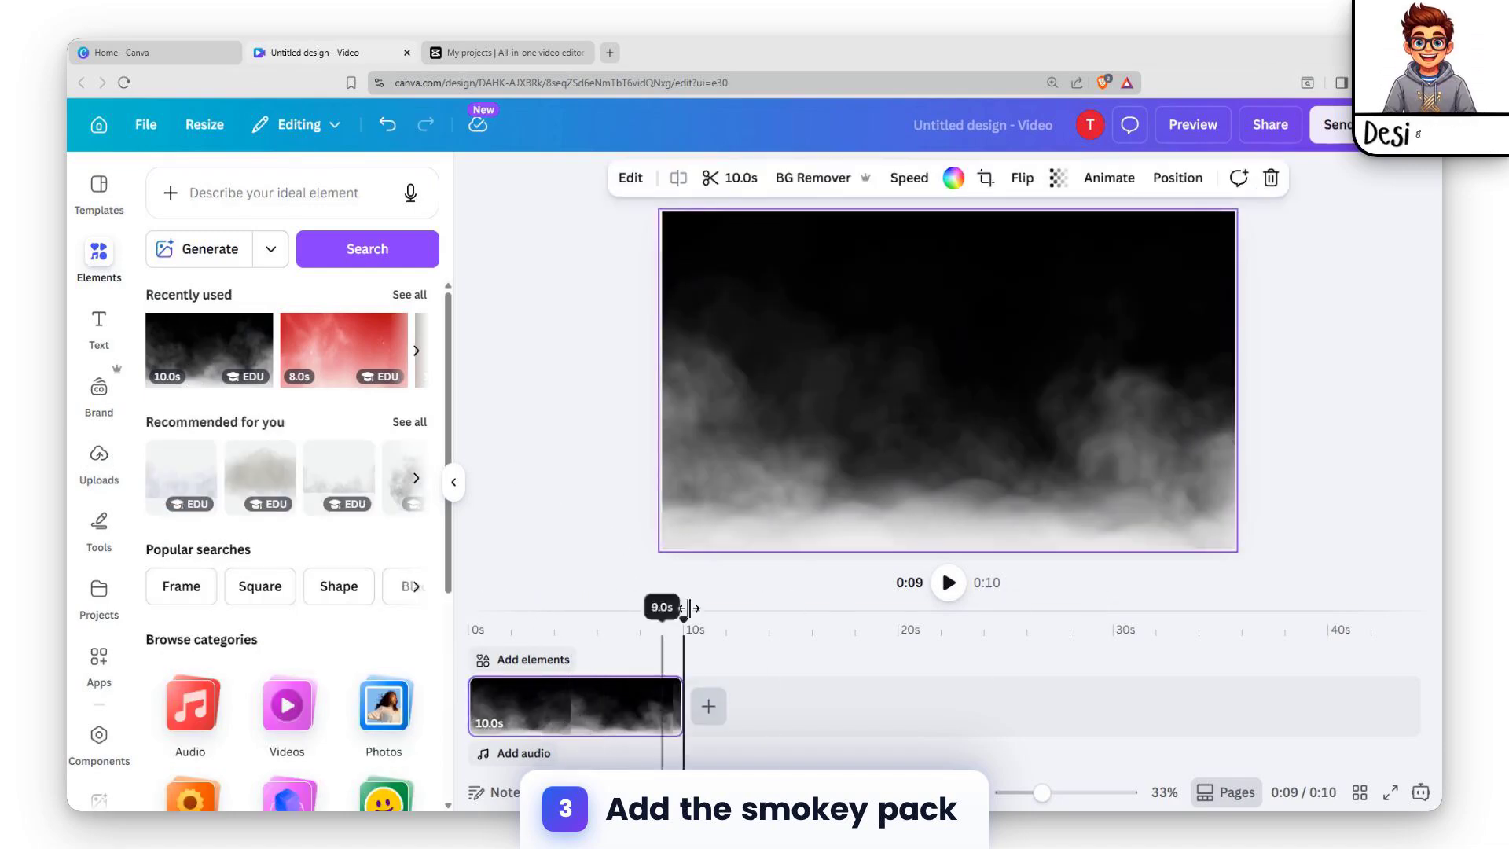
pyautogui.scroll(-3, 338, 377)
pyautogui.scroll(3, 365, 366)
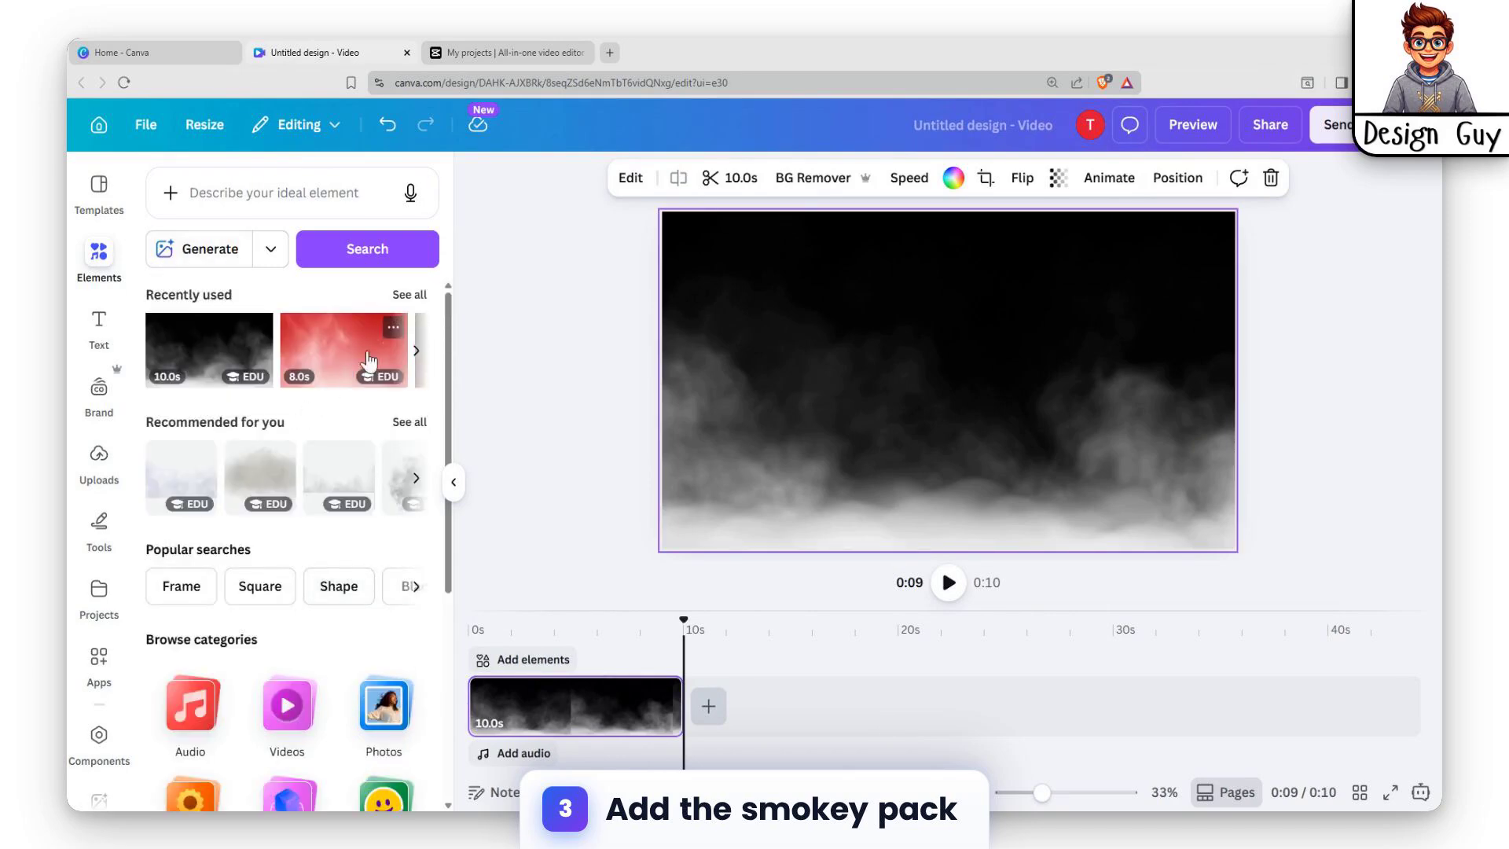
pyautogui.click(409, 296)
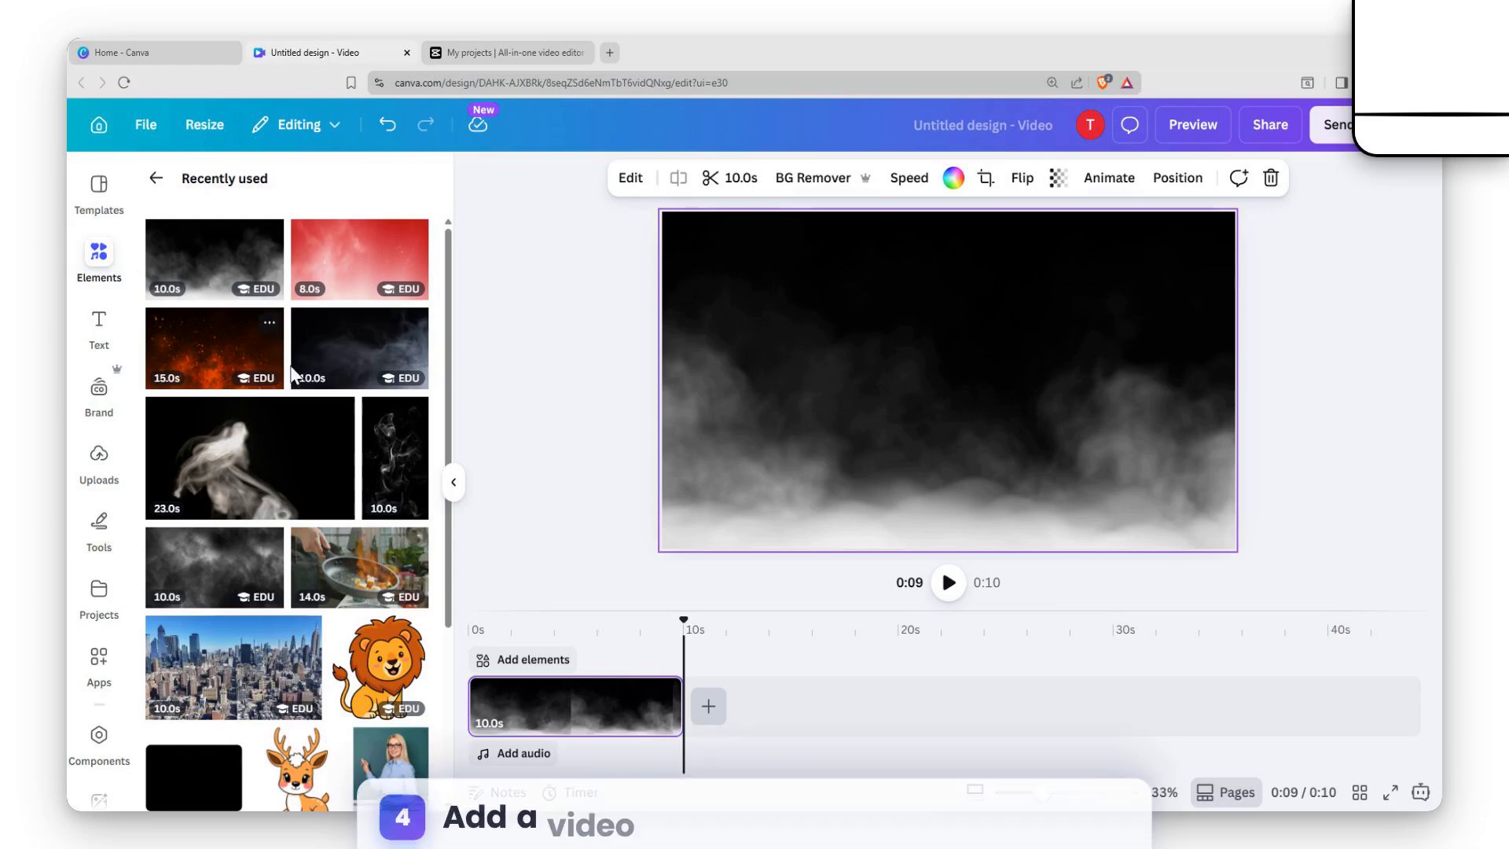
pyautogui.click(354, 568)
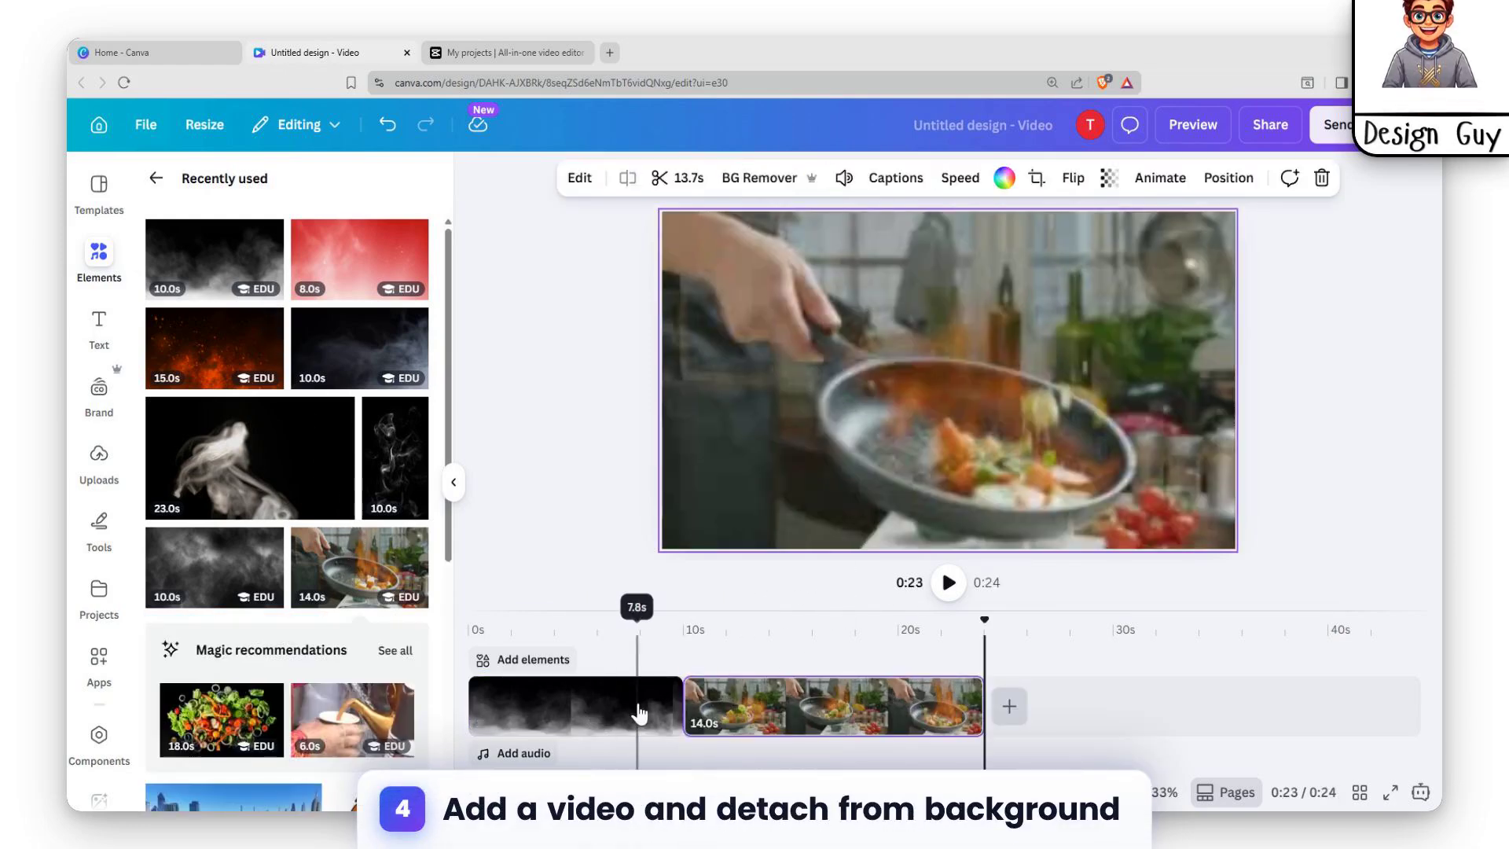
# - Detach the smoke video from the background and trim the frying-pan clip to 10.0 s
pyautogui.rightClick(602, 700)
pyautogui.click(766, 650)
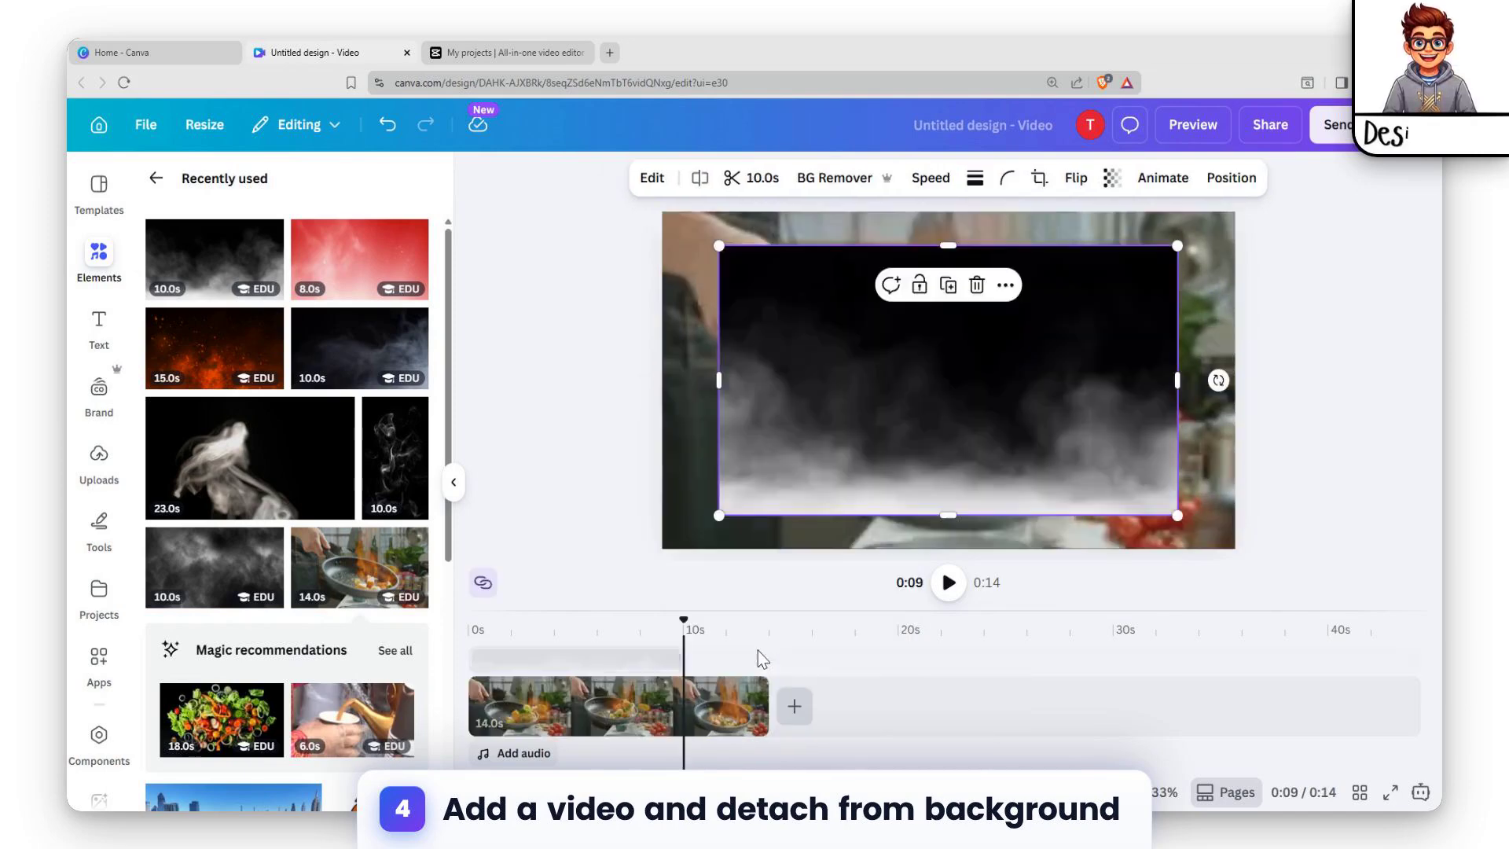
pyautogui.moveTo(769, 706); pyautogui.dragTo(680, 709)
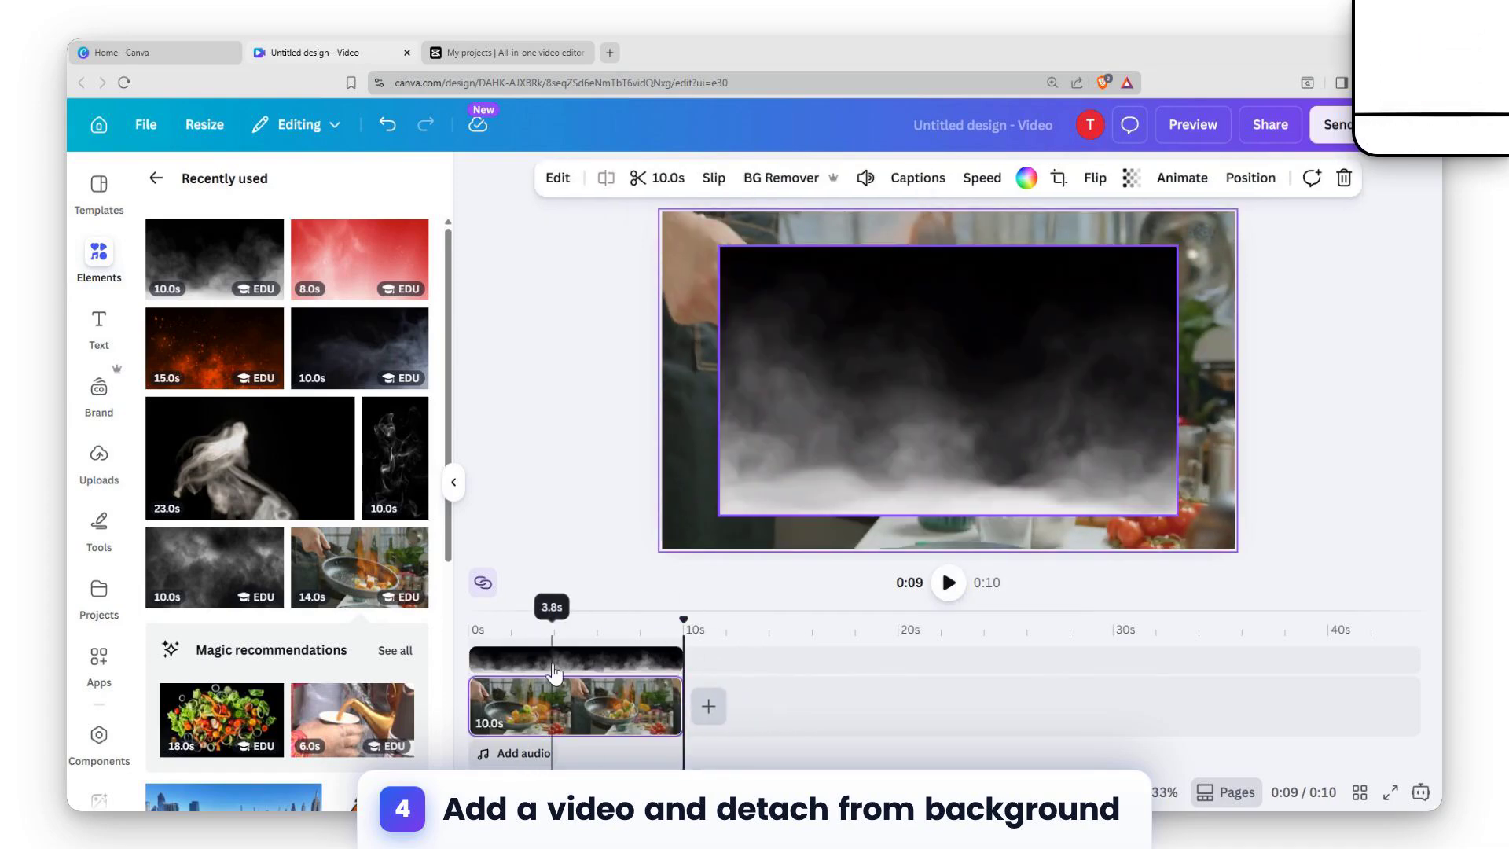
# - Enlarge the smoke video to cover the whole canvas and remove its background
pyautogui.click(554, 672)
pyautogui.moveTo(793, 349); pyautogui.dragTo(738, 322)
pyautogui.moveTo(1121, 487); pyautogui.dragTo(1235, 549)
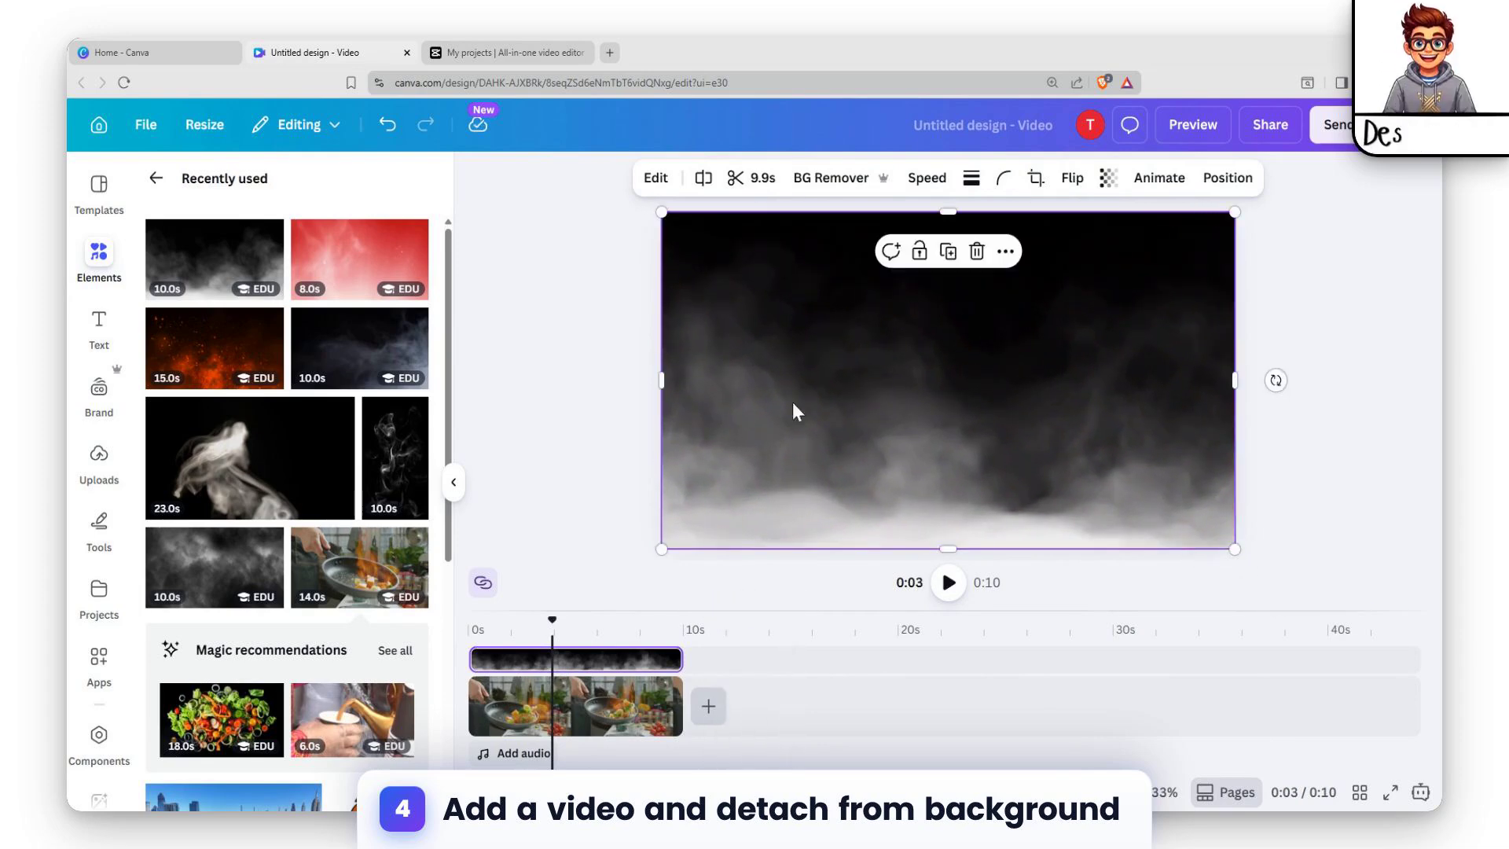
pyautogui.click(831, 195)
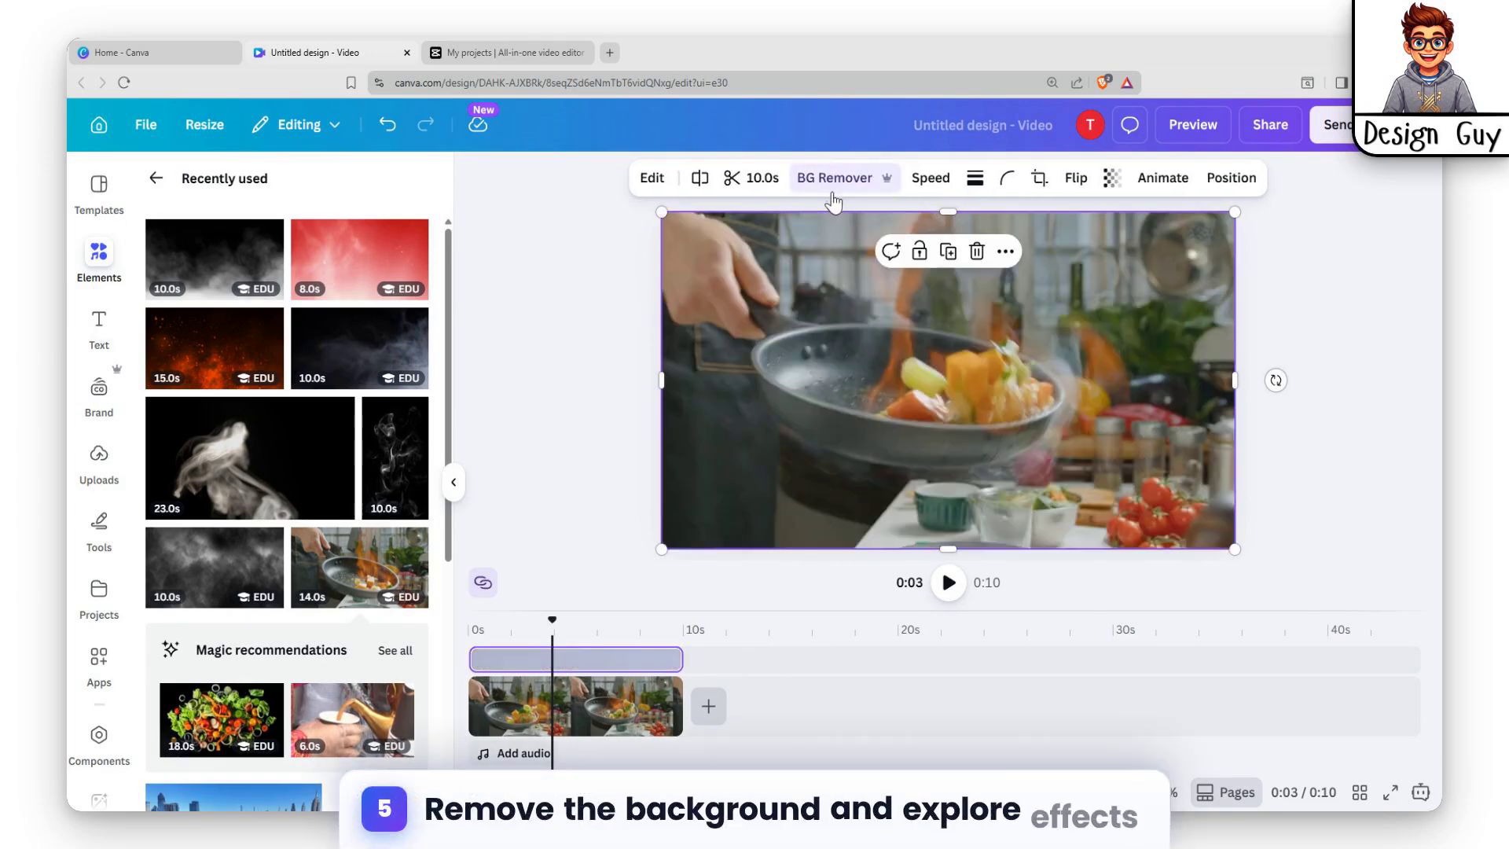
# - Play the design from the start to check the smoke overlay on the cooking video
pyautogui.moveTo(548, 634); pyautogui.dragTo(471, 634)
pyautogui.click(947, 582)
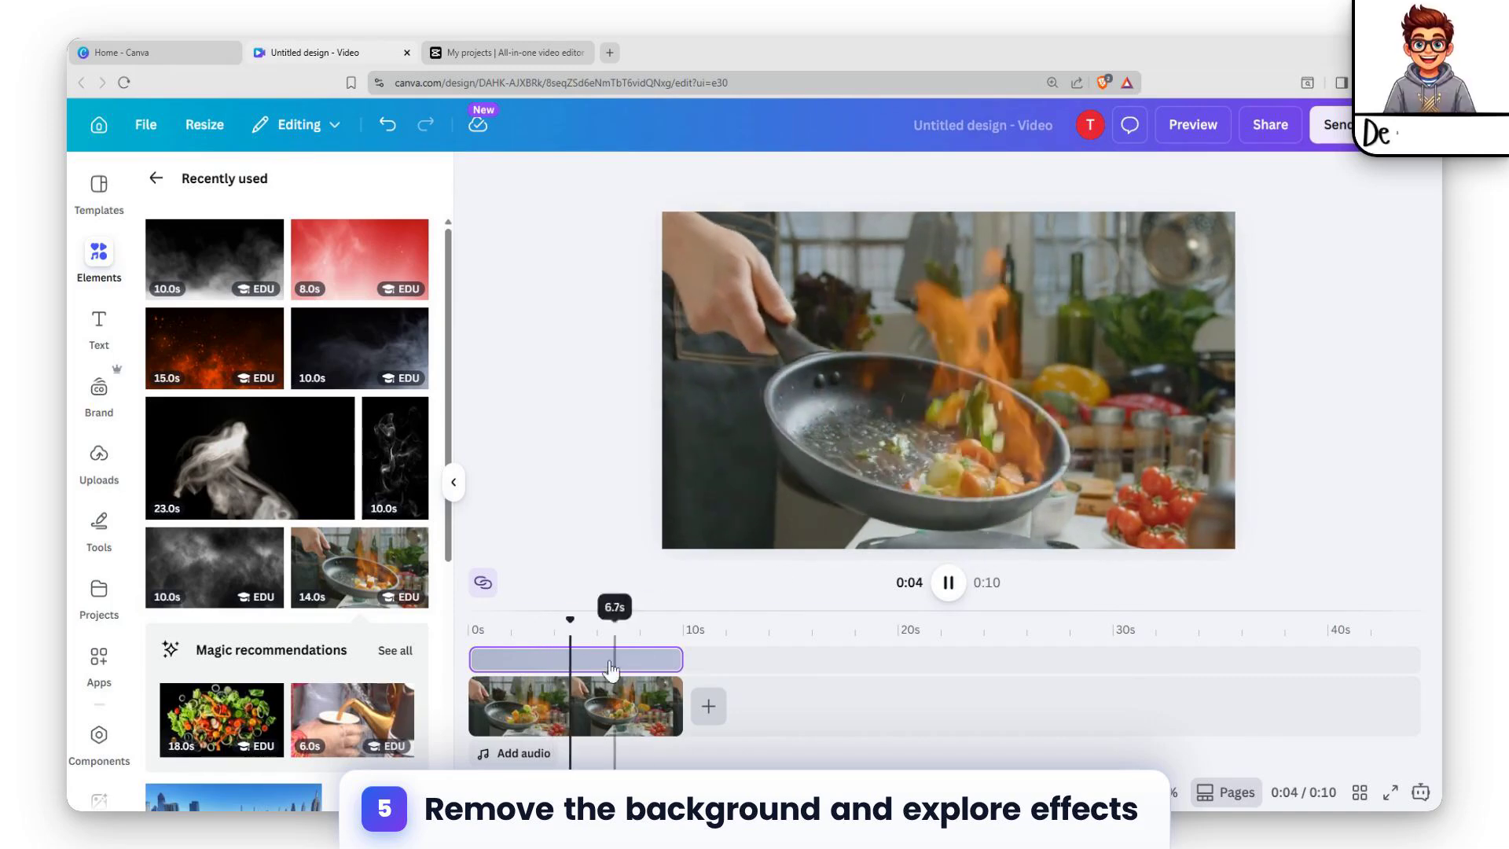
pyautogui.click(738, 668)
pyautogui.click(660, 668)
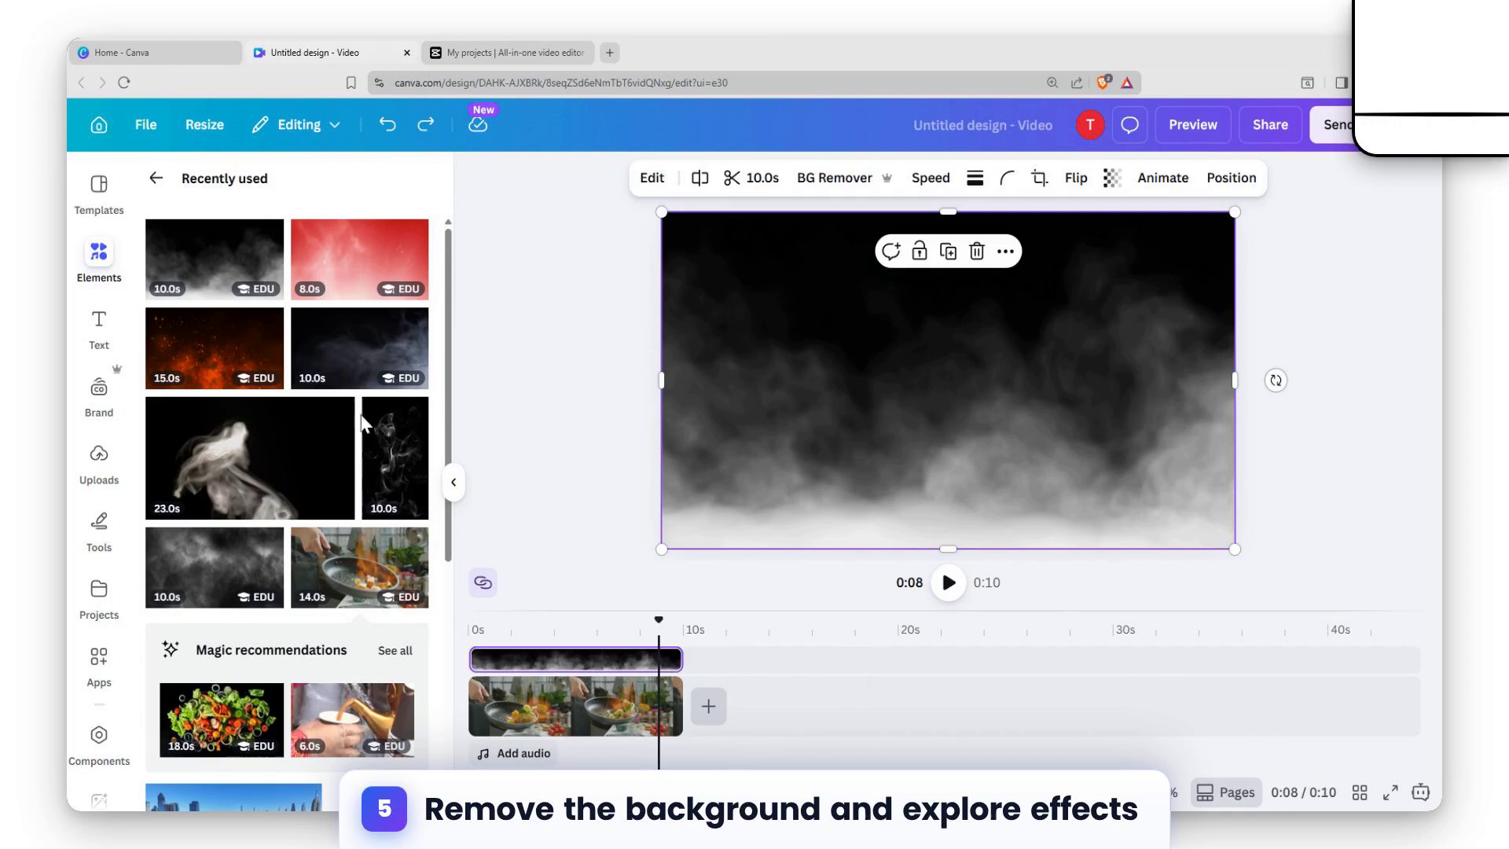
# - Replace the smoke overlay with the second video result for "smoke effect" and remove its background
pyautogui.click(156, 177)
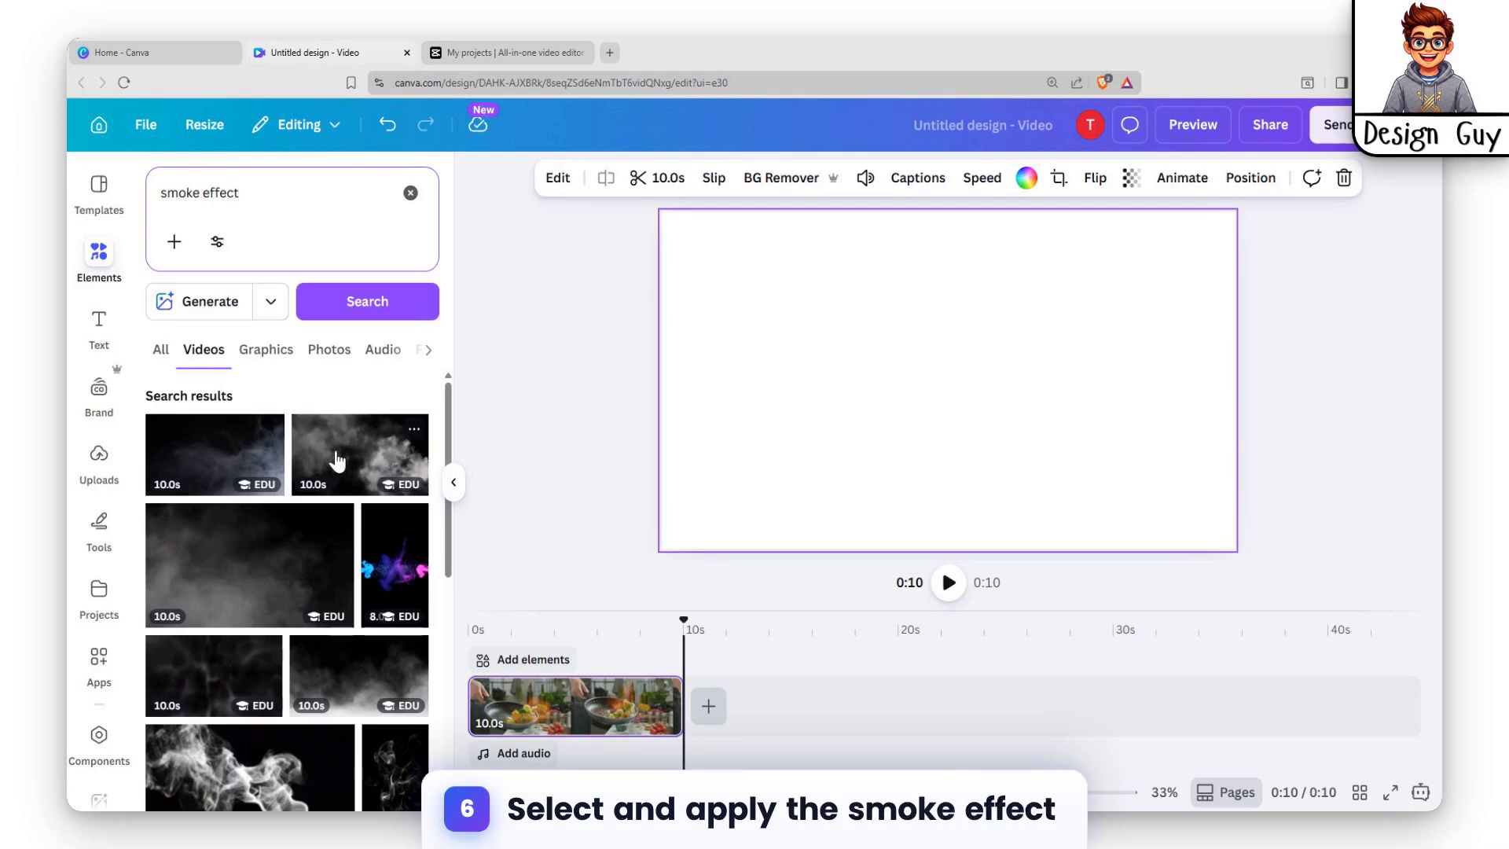
pyautogui.click(338, 462)
pyautogui.moveTo(768, 691); pyautogui.dragTo(572, 650)
pyautogui.click(612, 721)
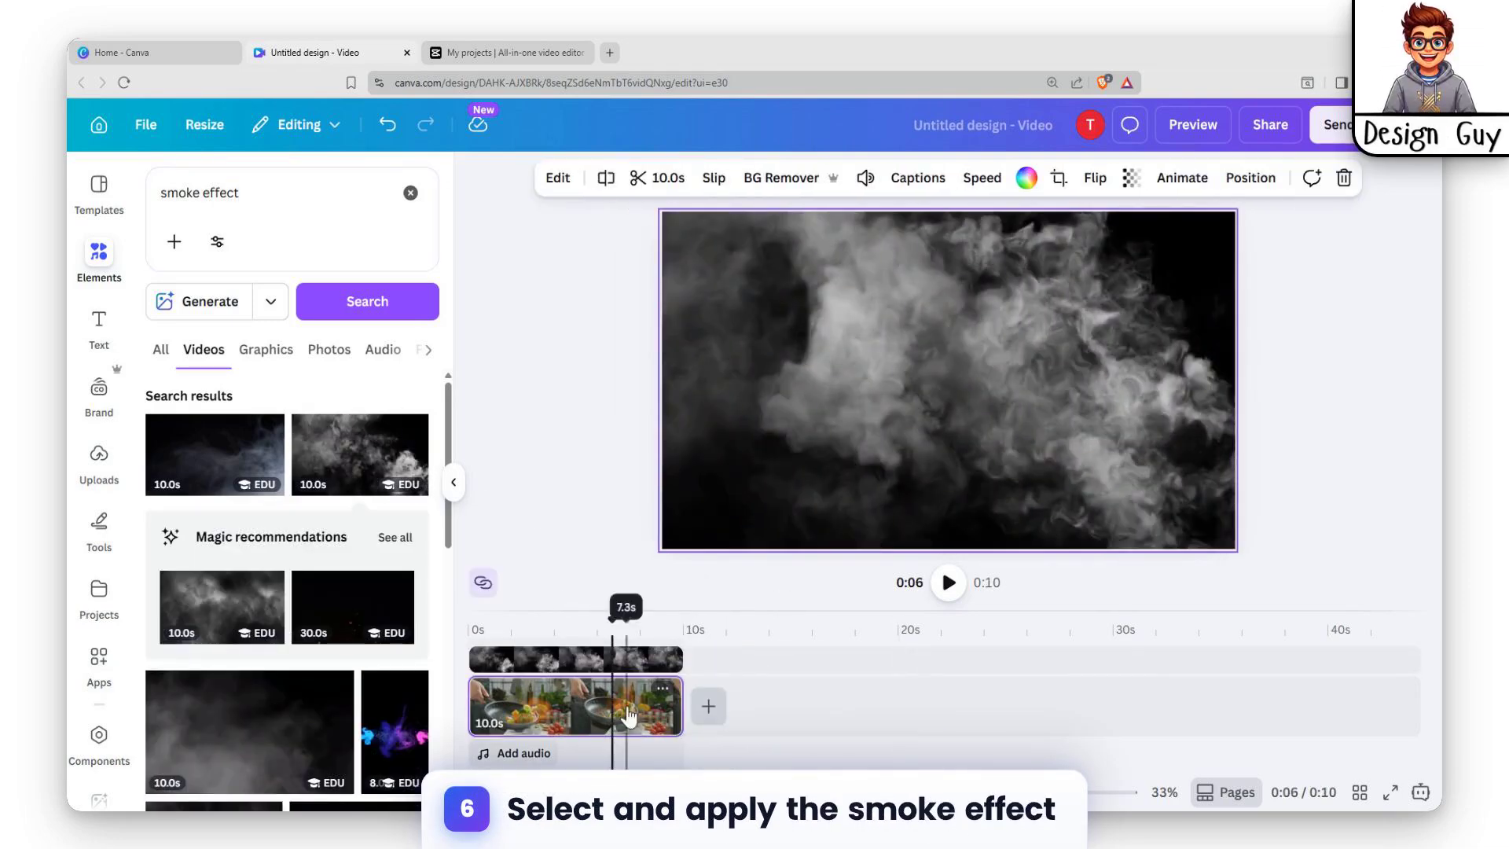
pyautogui.click(609, 662)
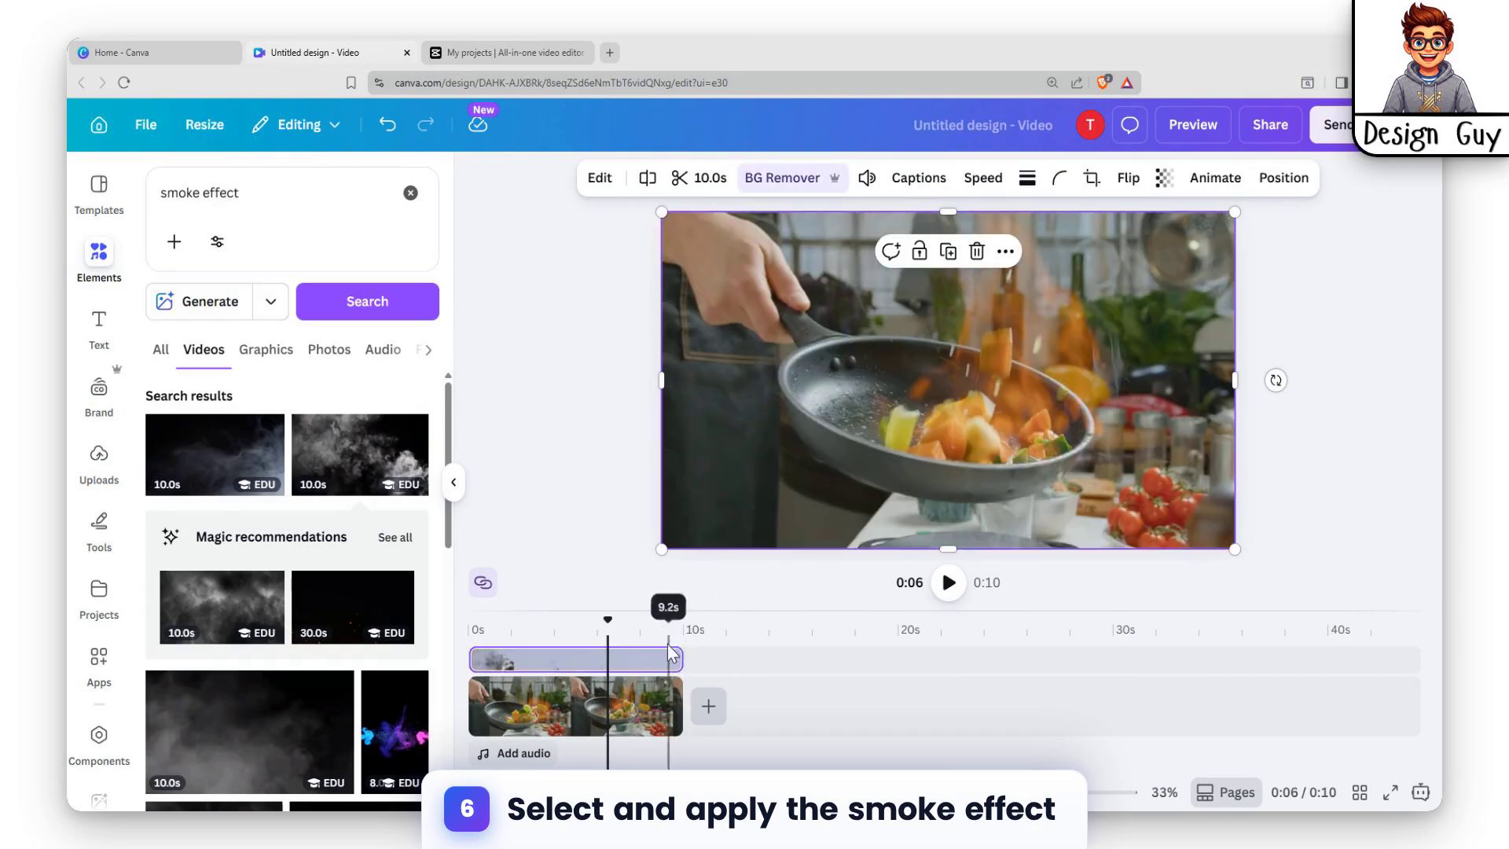
# - Shorten the smoke clip, fill the 10-second overlay track with four copies, the last 2.0 s long, and play the result
pyautogui.moveTo(682, 665); pyautogui.dragTo(569, 674)
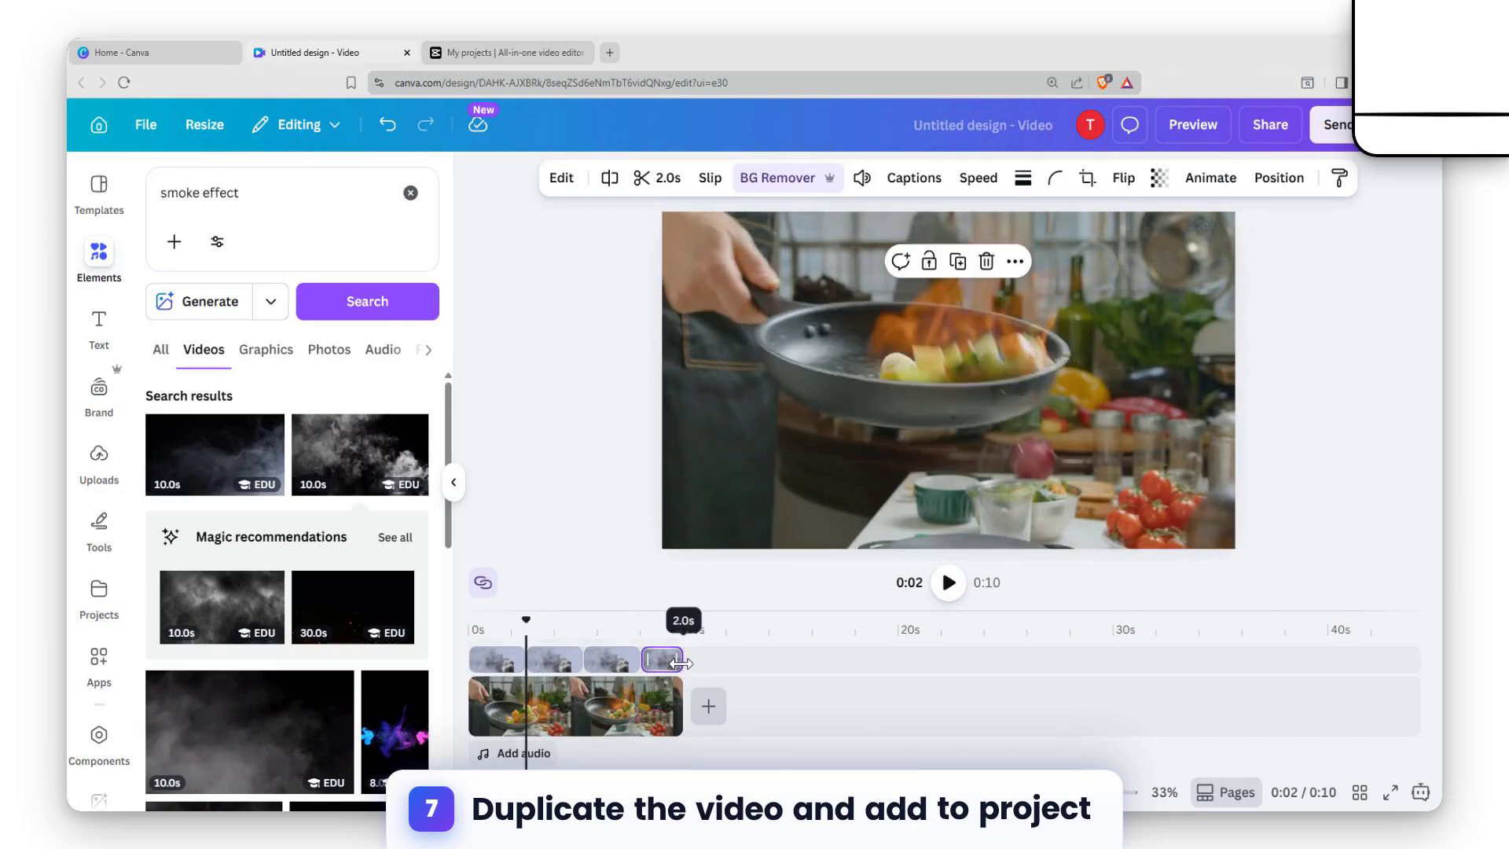
pyautogui.moveTo(525, 628); pyautogui.dragTo(470, 629)
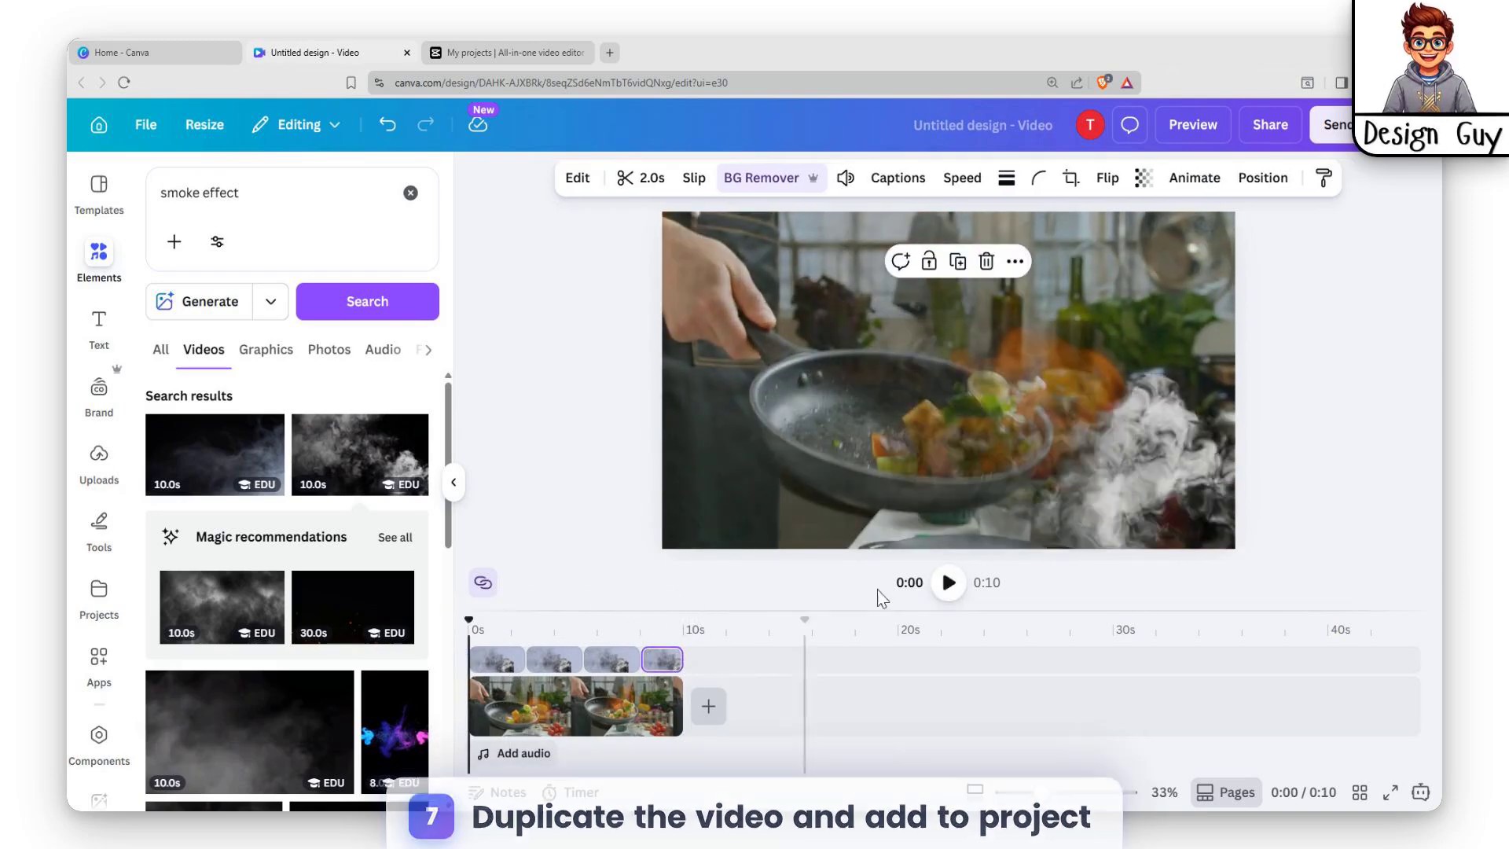
pyautogui.click(949, 582)
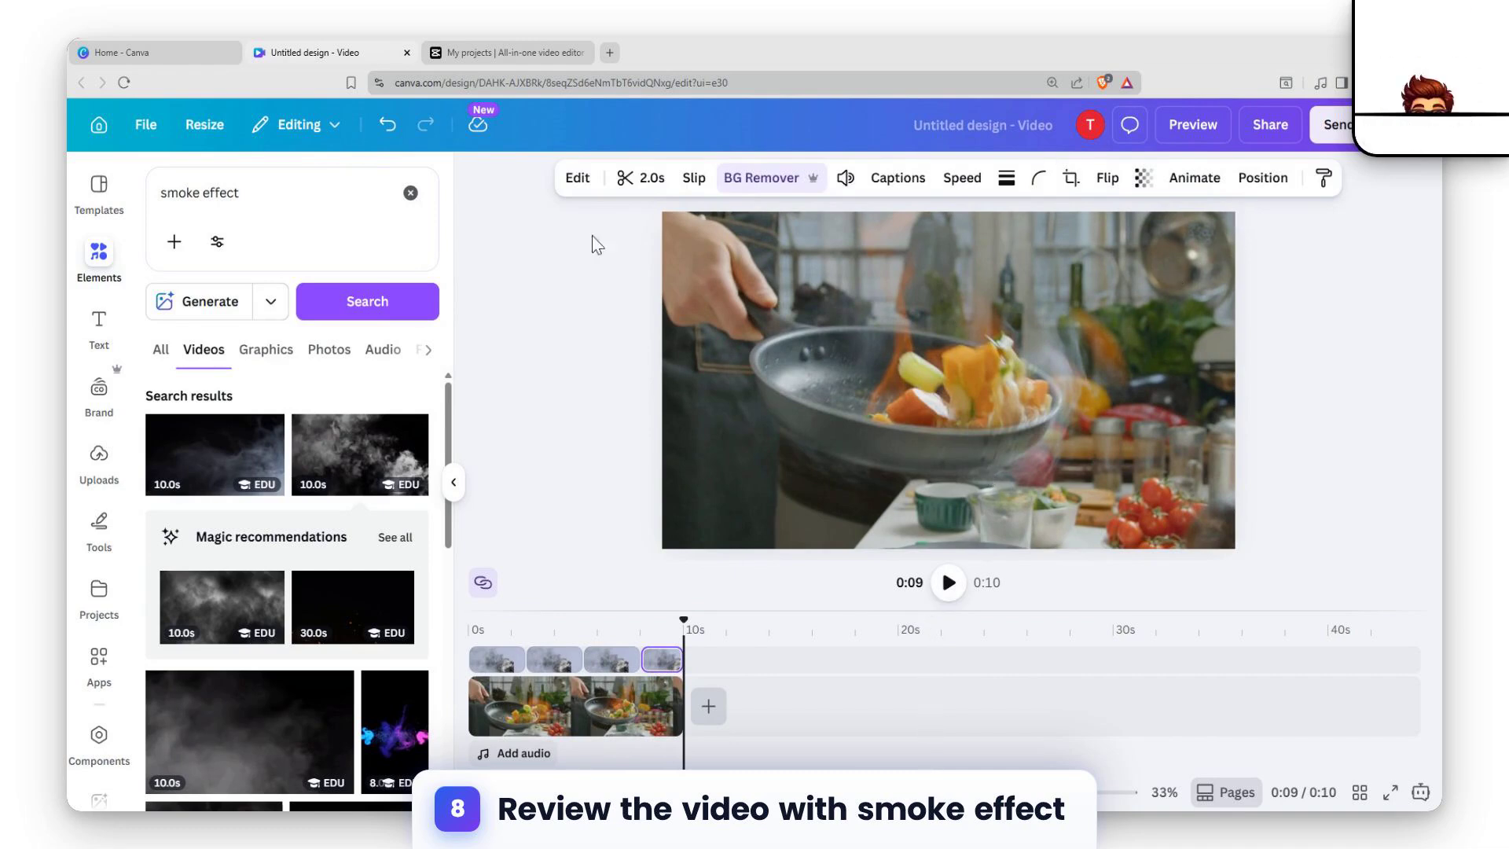
# - Choose MP4 Video as the download file type with 4K (UHD) quality
pyautogui.click(521, 55)
pyautogui.click(285, 58)
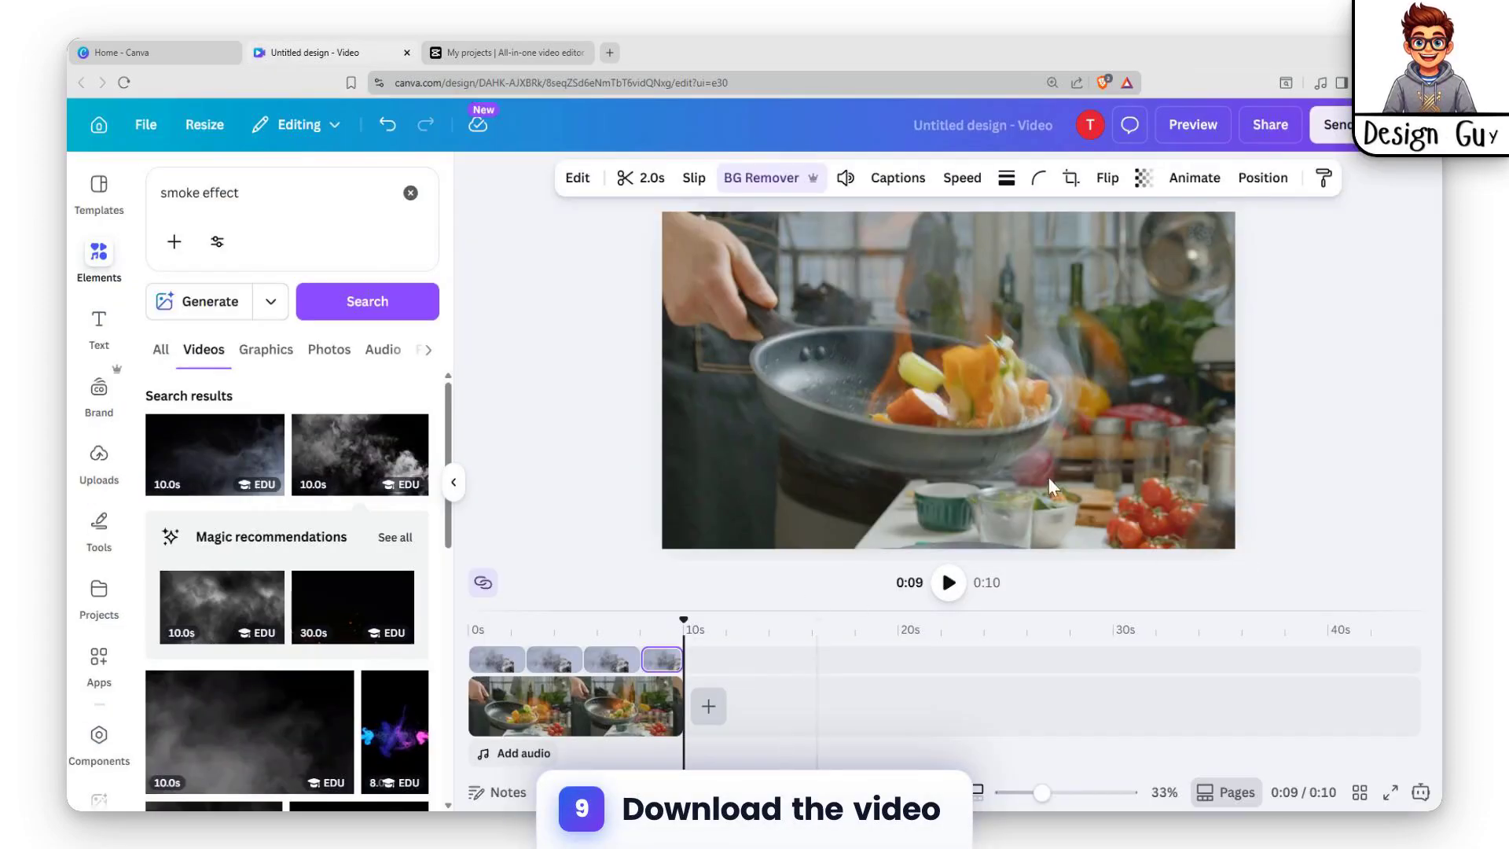
pyautogui.click(1244, 134)
pyautogui.click(1119, 564)
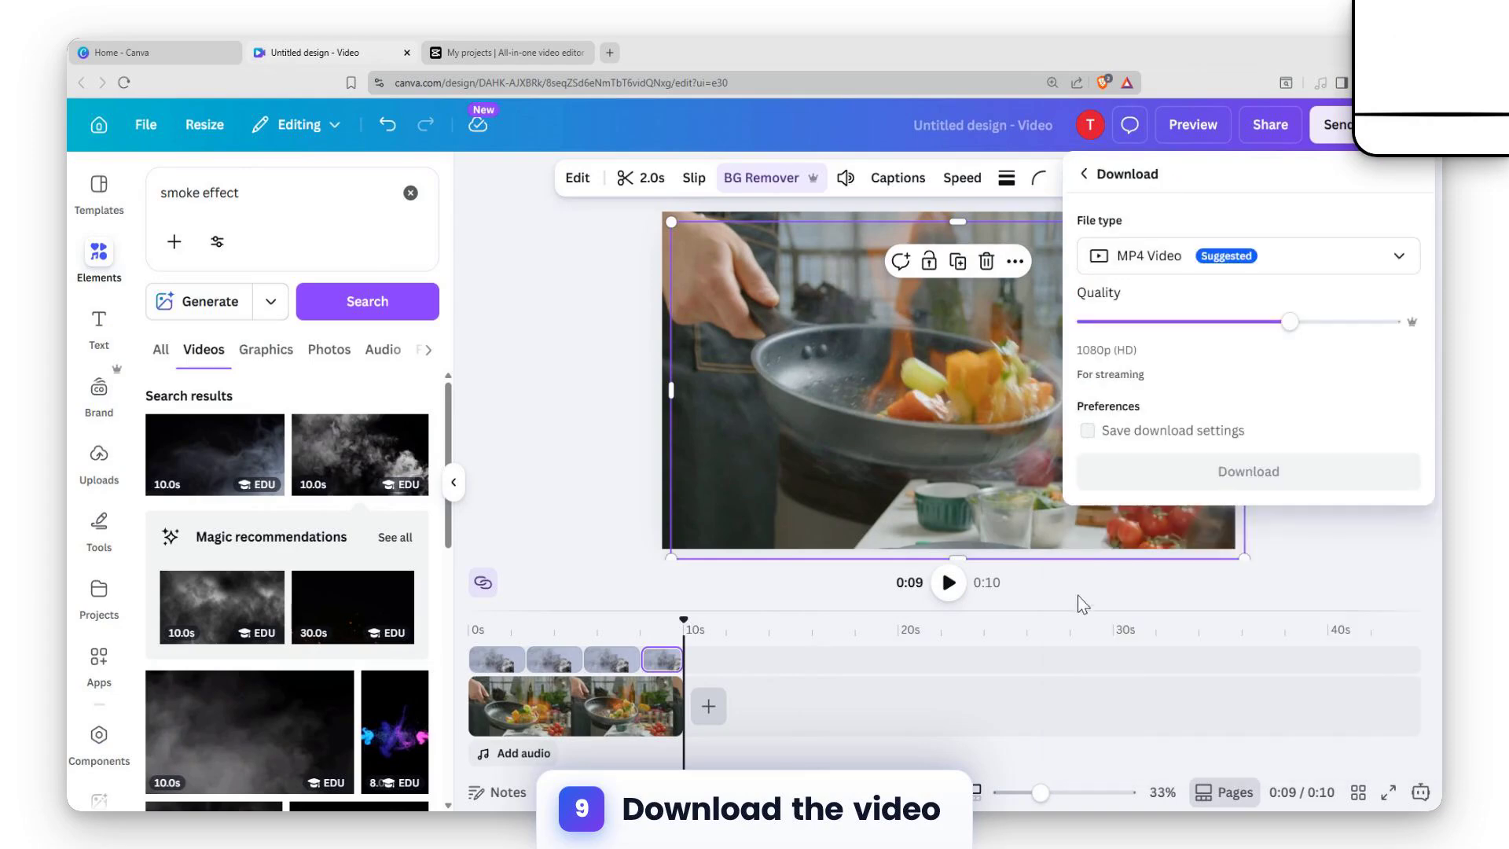
pyautogui.click(1308, 241)
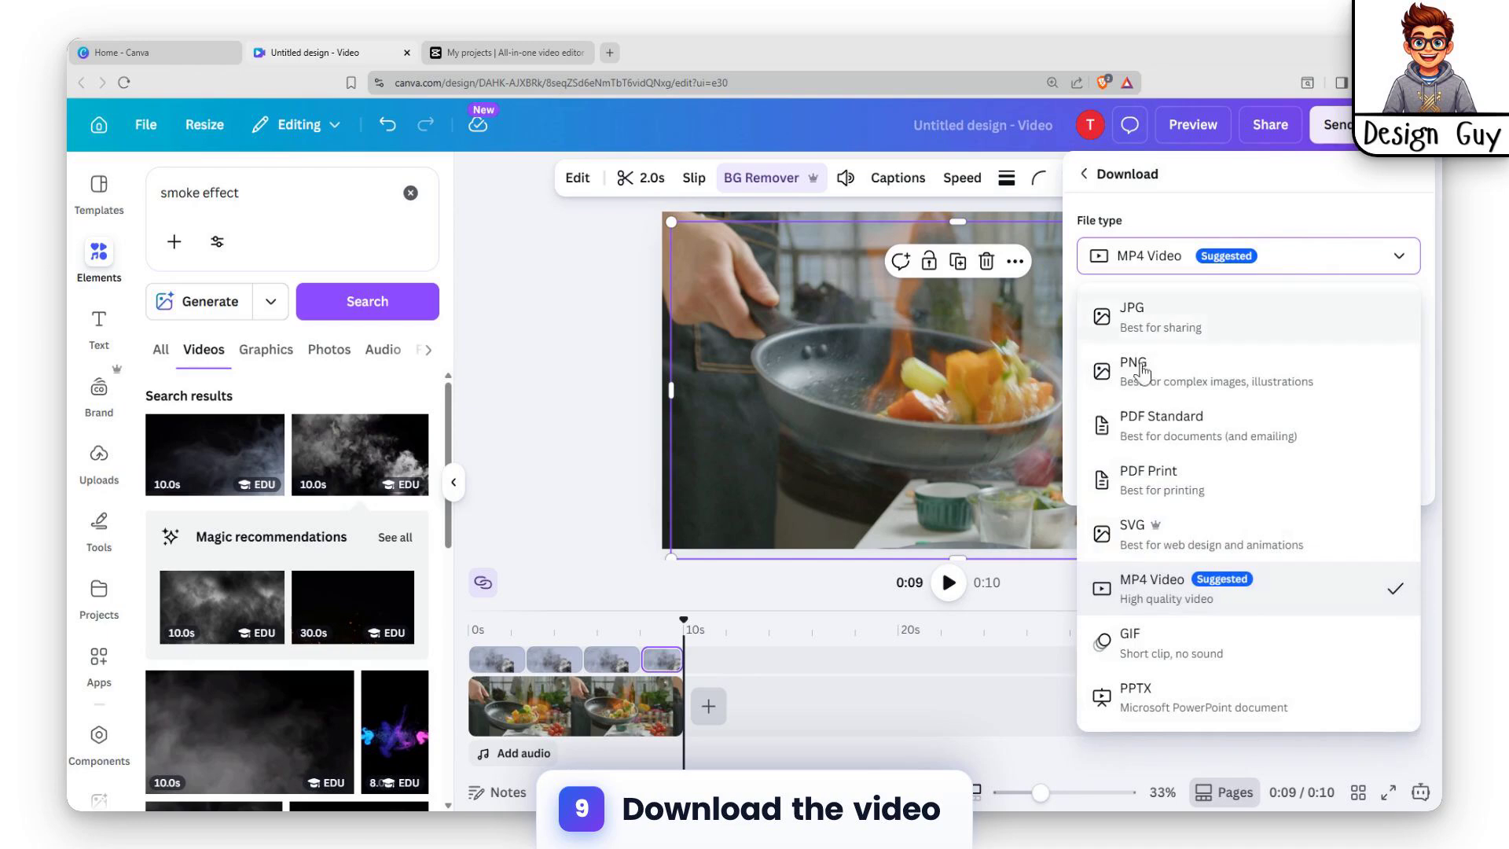
pyautogui.click(1164, 595)
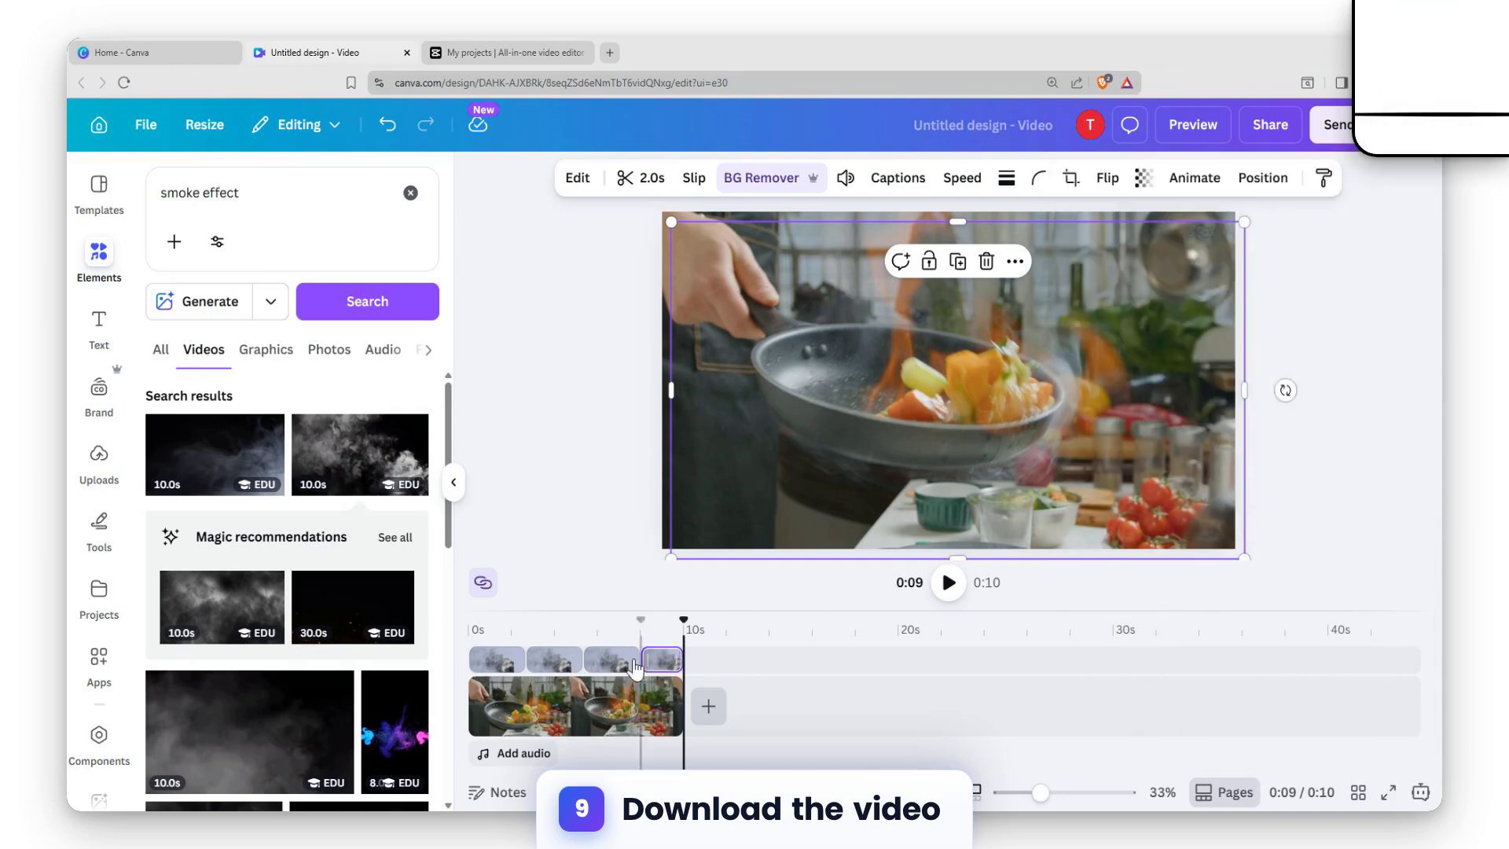
# - Delete all the smoke clips above the cooking video on the timeline
pyautogui.click(607, 658)
pyautogui.press('Delete')
pyautogui.click(544, 660)
pyautogui.press('Delete')
pyautogui.click(491, 662)
pyautogui.press('Delete')
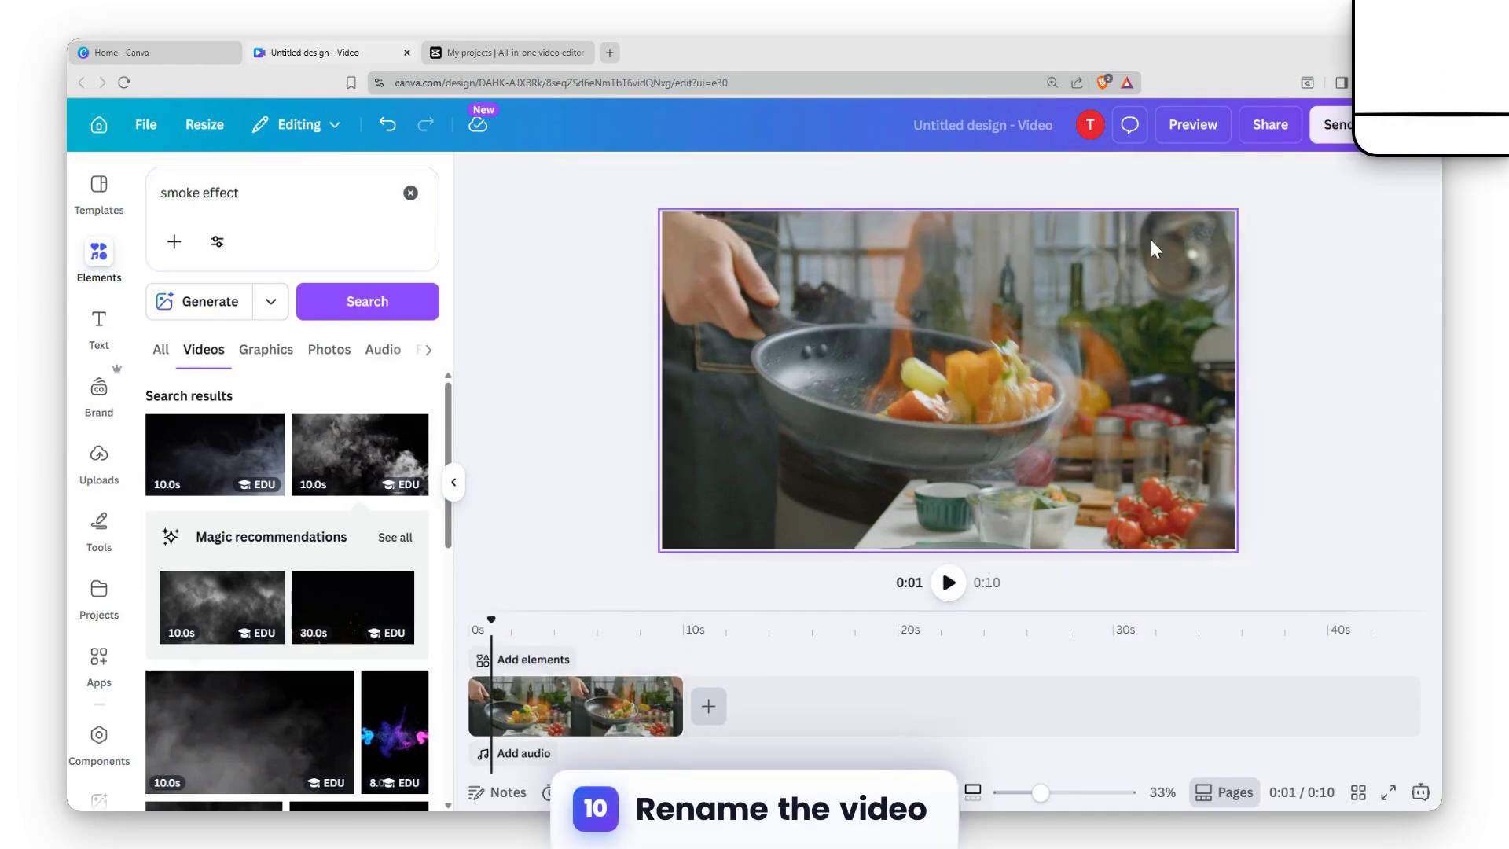
# - Download the cooking video as an MP4 Video in 4K (UHD)
pyautogui.click(1267, 130)
pyautogui.click(1125, 578)
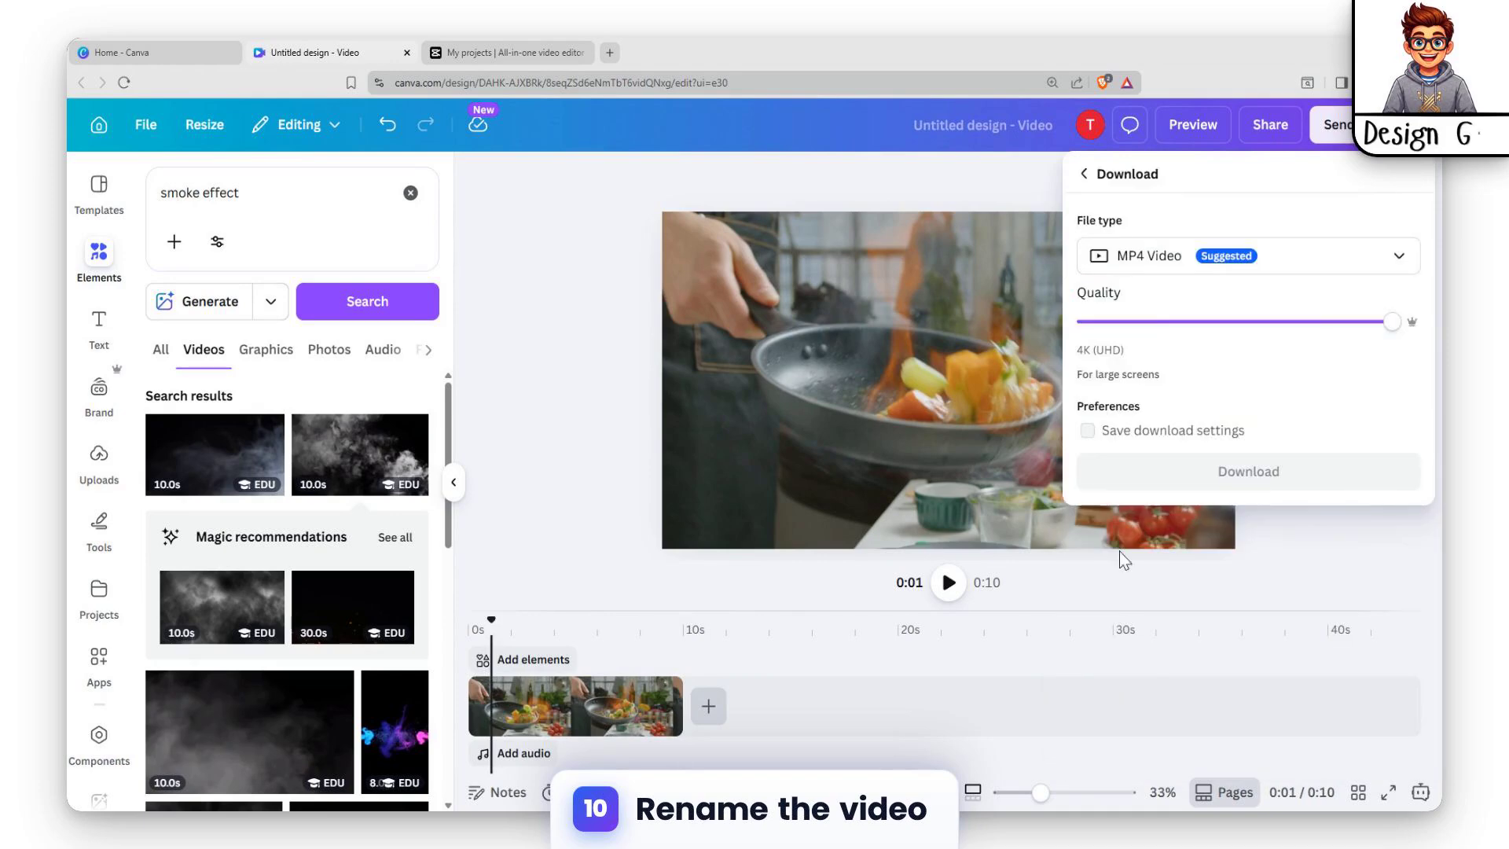
pyautogui.click(1291, 470)
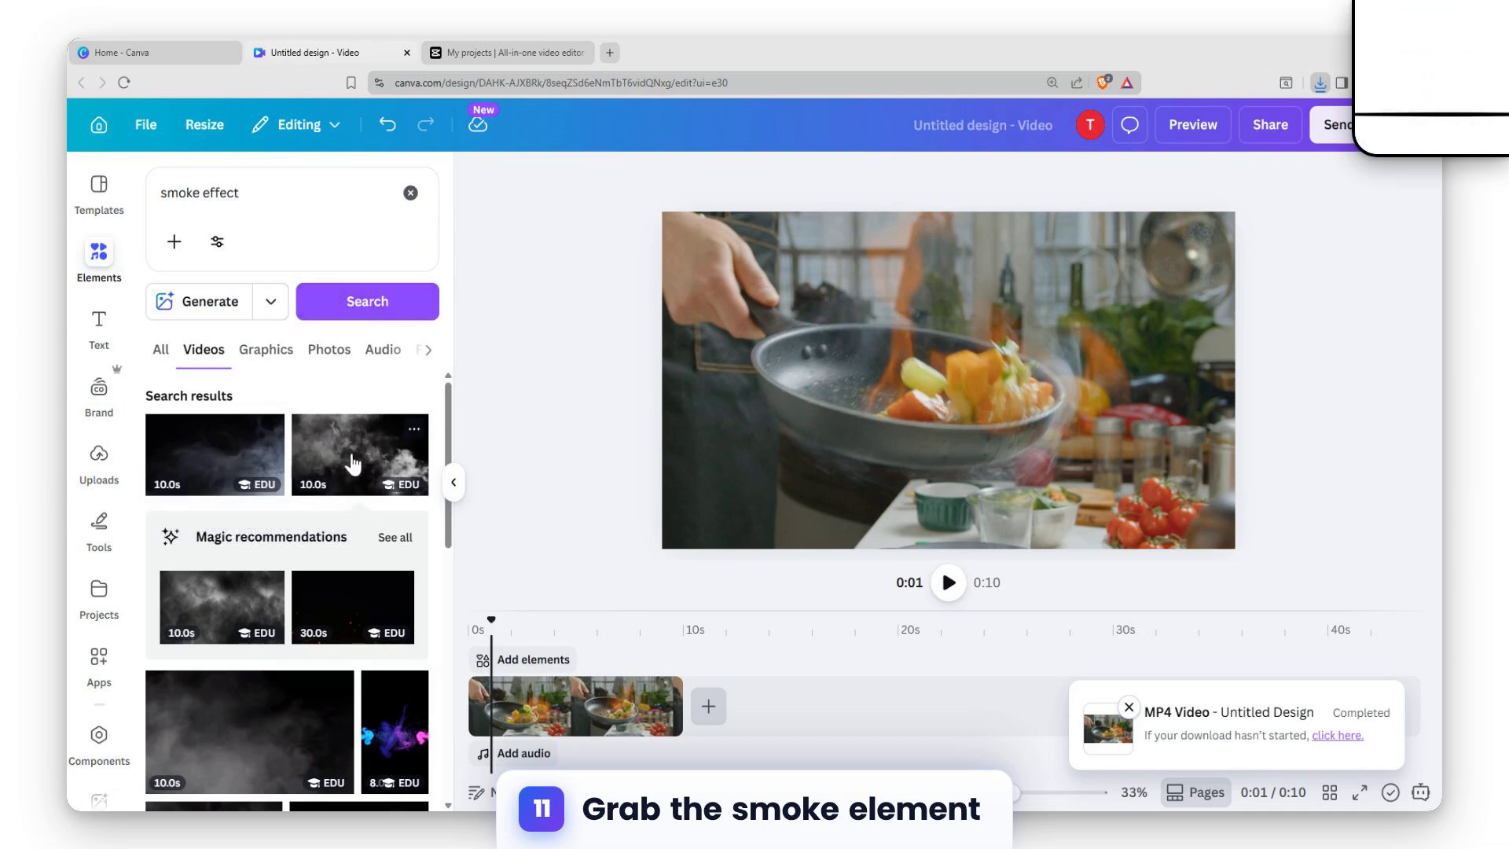
# - Replace the cooking clip with the 20-second white smoke video from the search results and trim it to 15.6 s
pyautogui.scroll(-2, 236, 593)
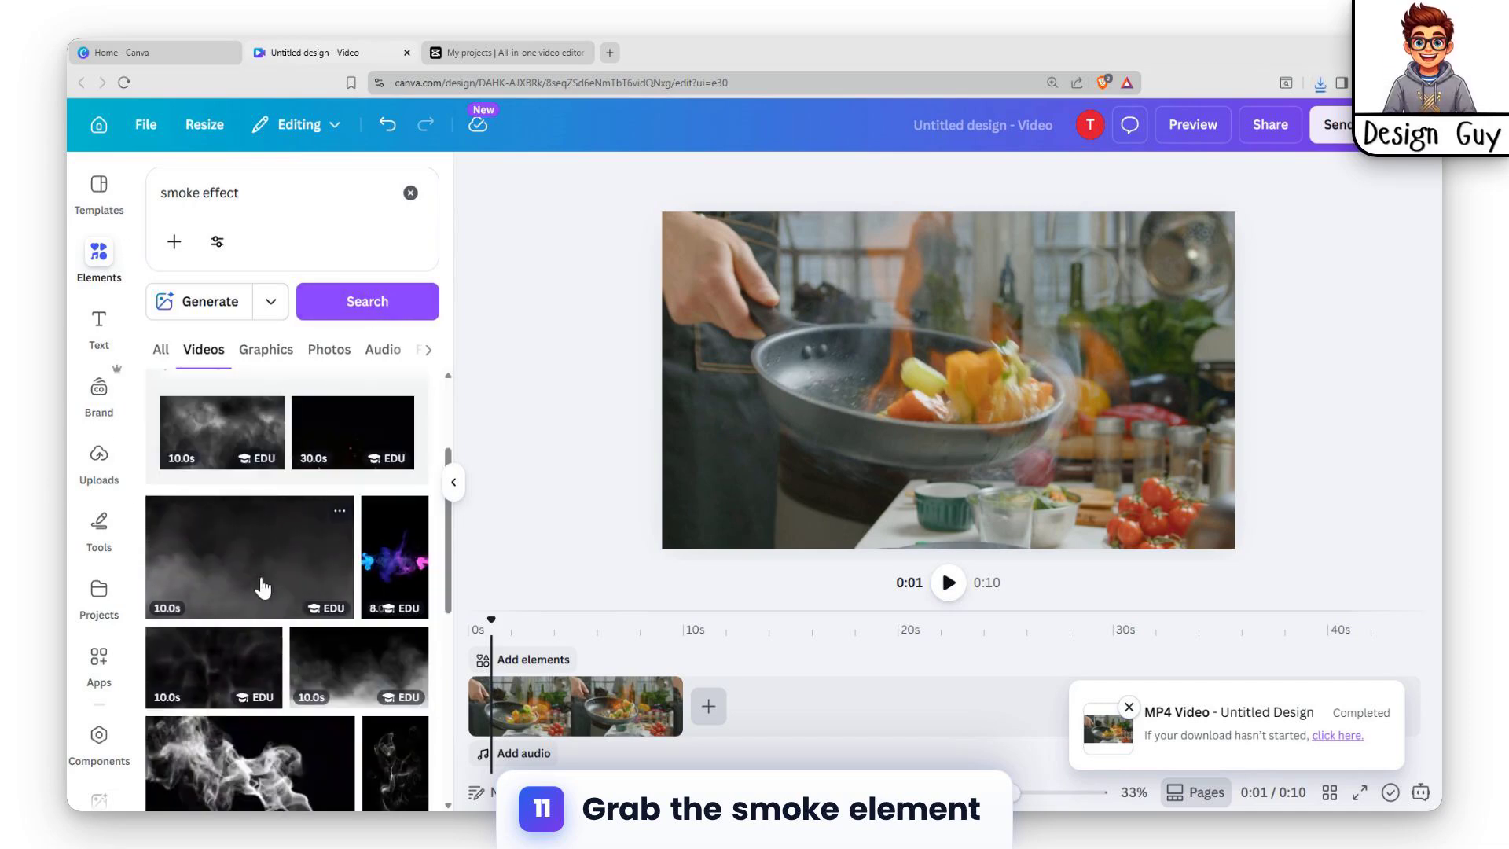
pyautogui.scroll(-2, 263, 589)
pyautogui.moveTo(279, 612); pyautogui.dragTo(457, 658)
pyautogui.click(975, 705)
pyautogui.press('Delete')
pyautogui.moveTo(890, 705); pyautogui.dragTo(803, 706)
pyautogui.click(657, 714)
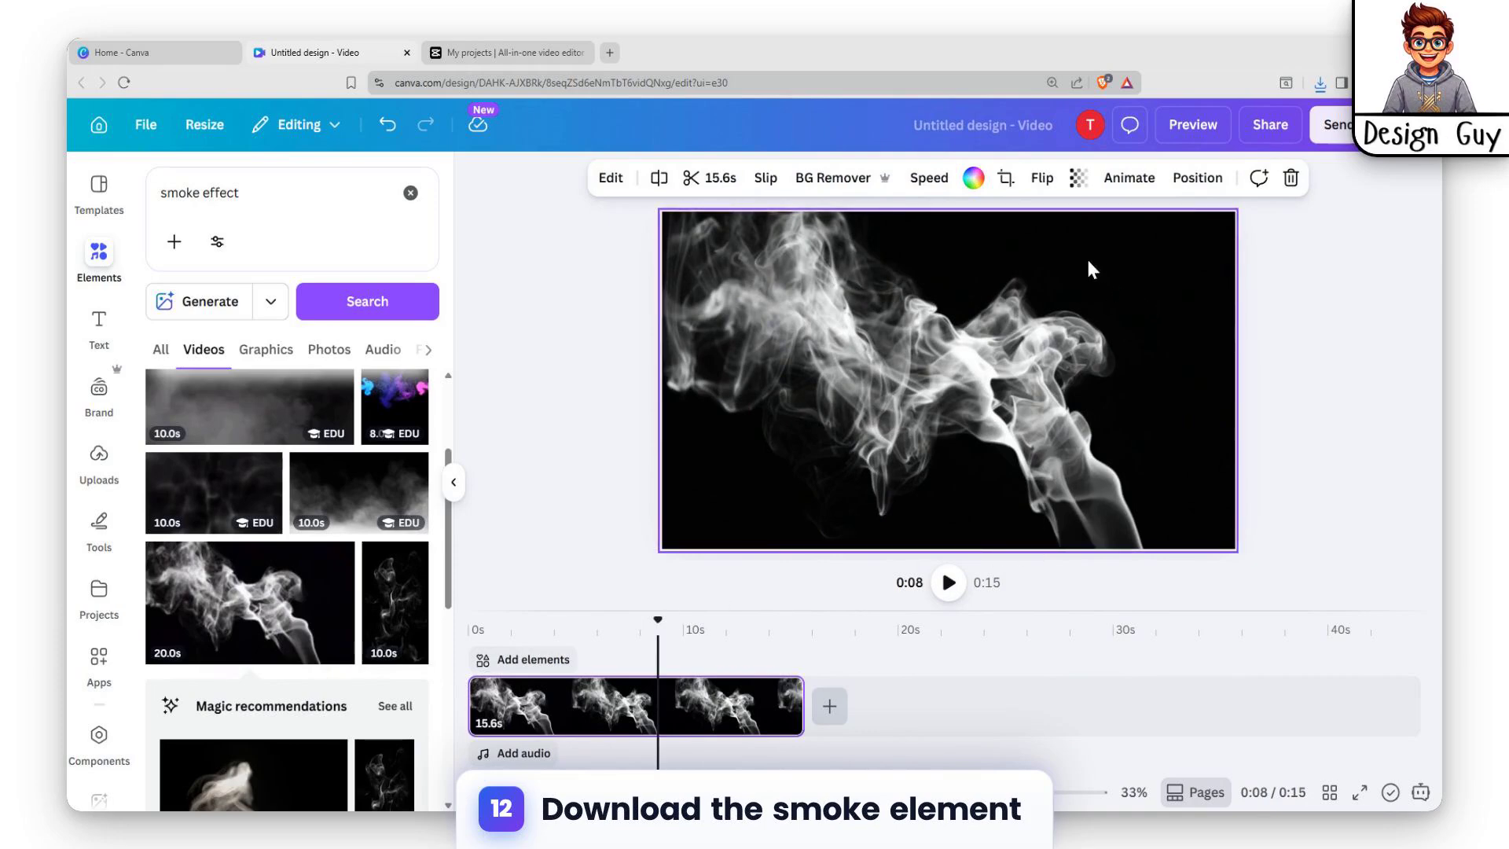
# - Download the white smoke video as an MP4 Video in 4K (UHD)
pyautogui.click(1267, 128)
pyautogui.click(1129, 586)
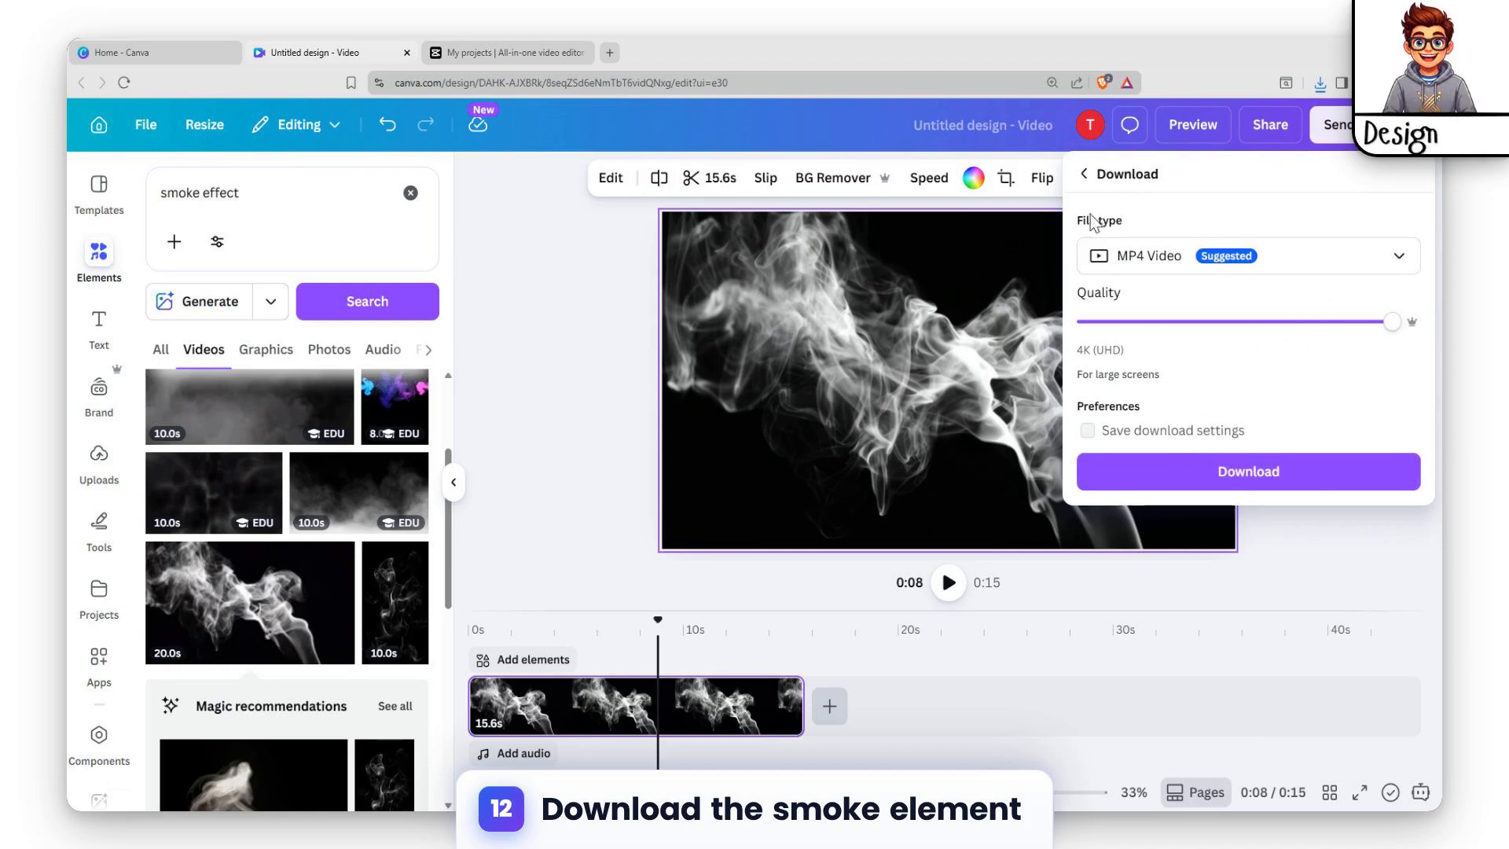
pyautogui.click(1250, 472)
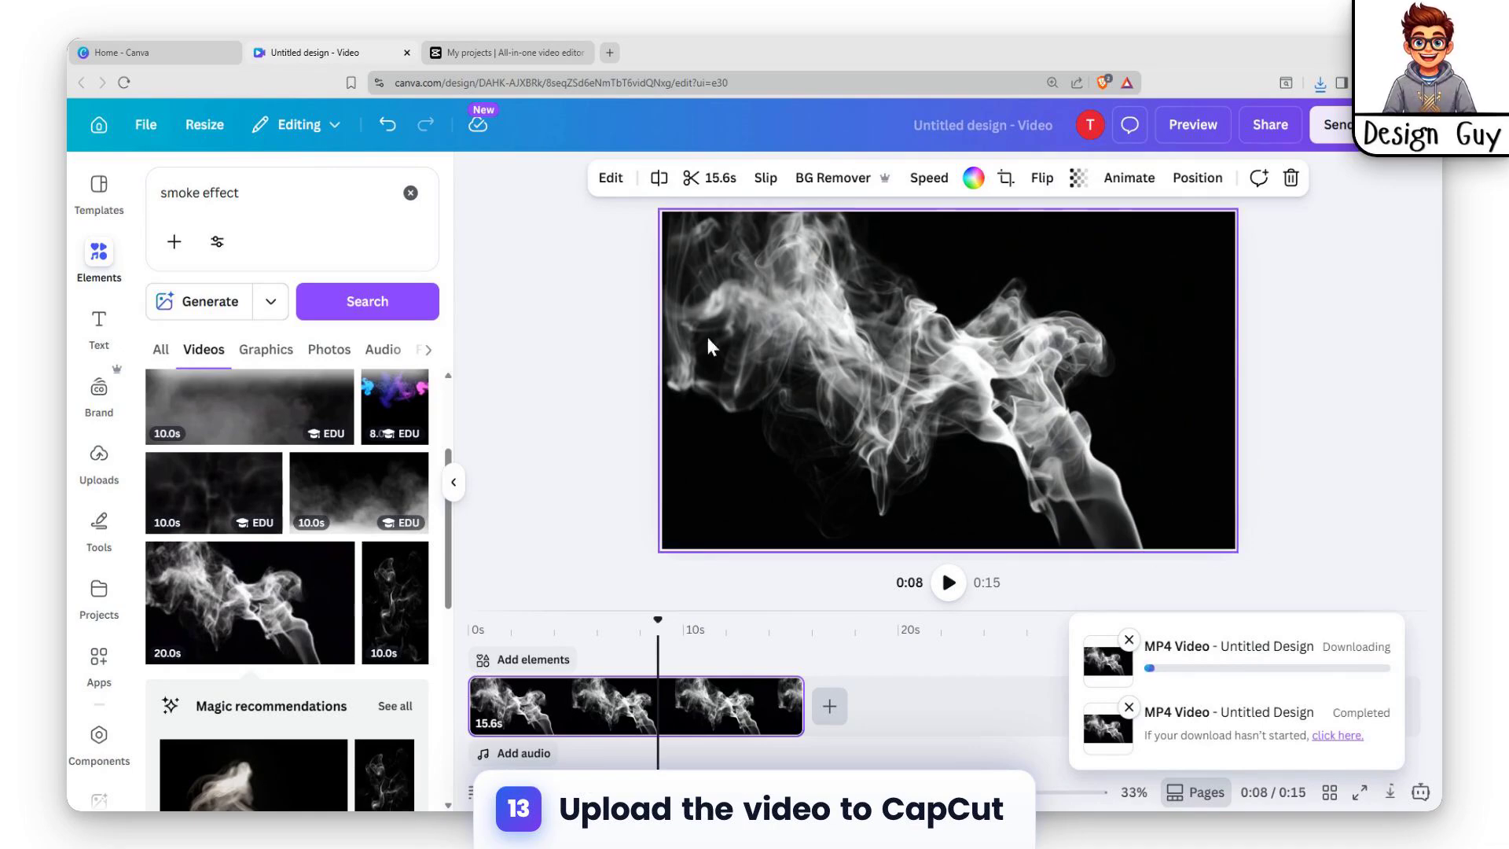
# - Switch to CapCut and create a new video project with a blank canvas
pyautogui.click(510, 49)
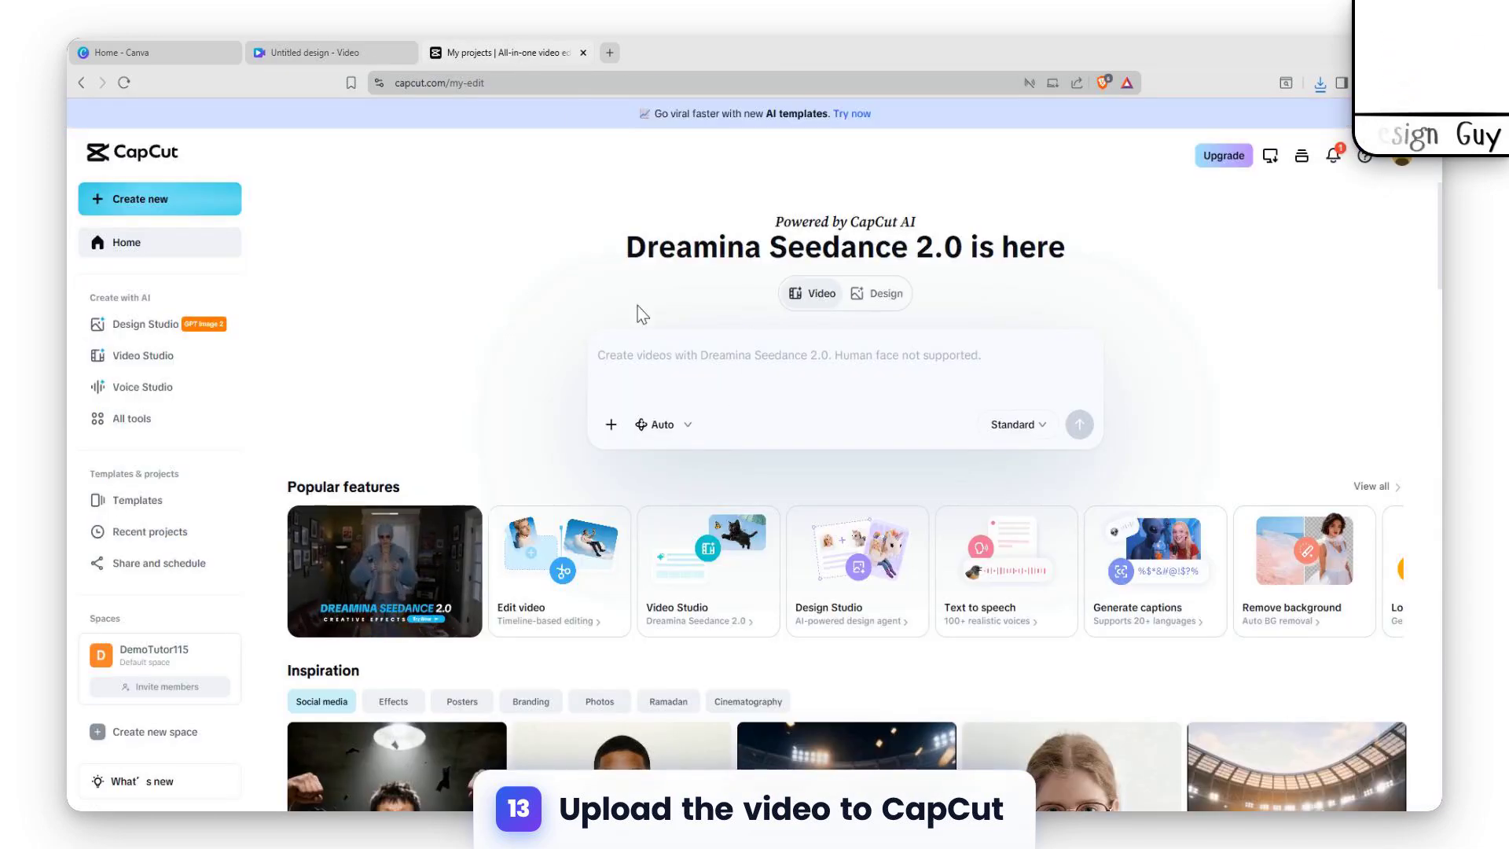
pyautogui.click(192, 202)
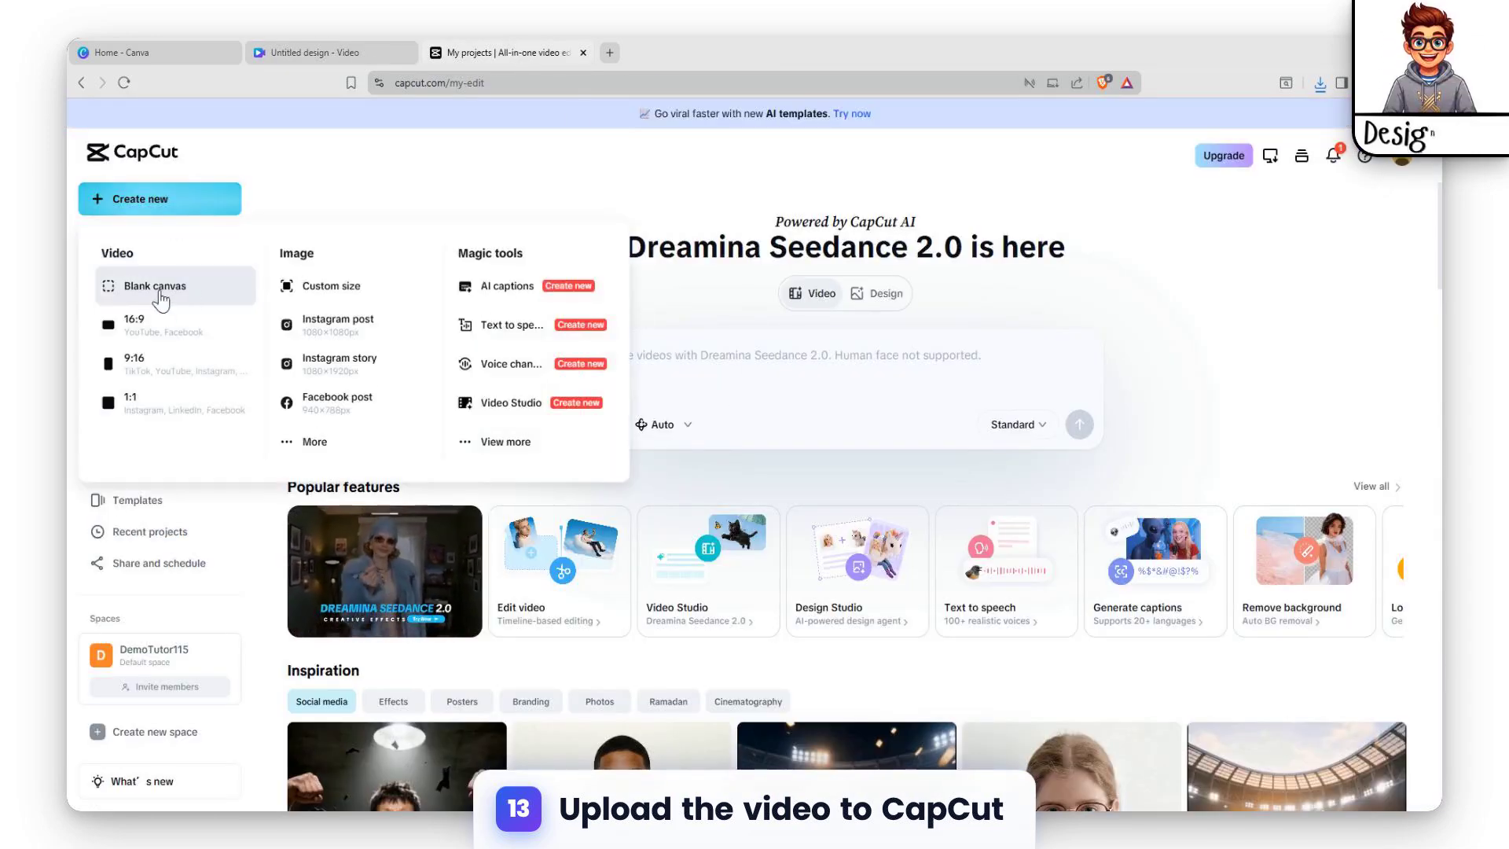
pyautogui.click(118, 289)
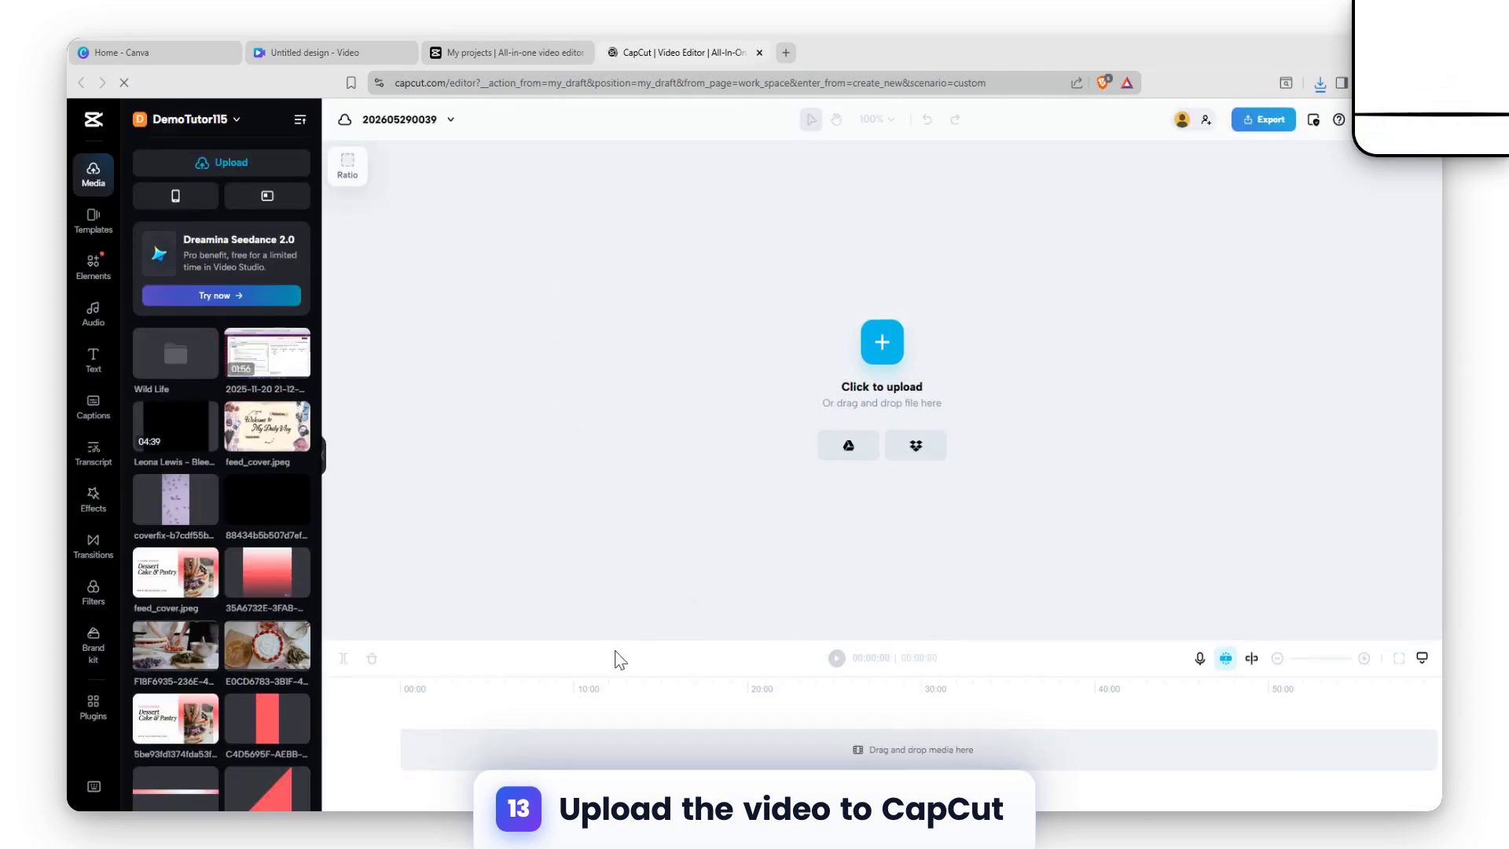
# - Upload the file 444.mp4 to the project media and place it at the start of the timeline
pyautogui.click(237, 171)
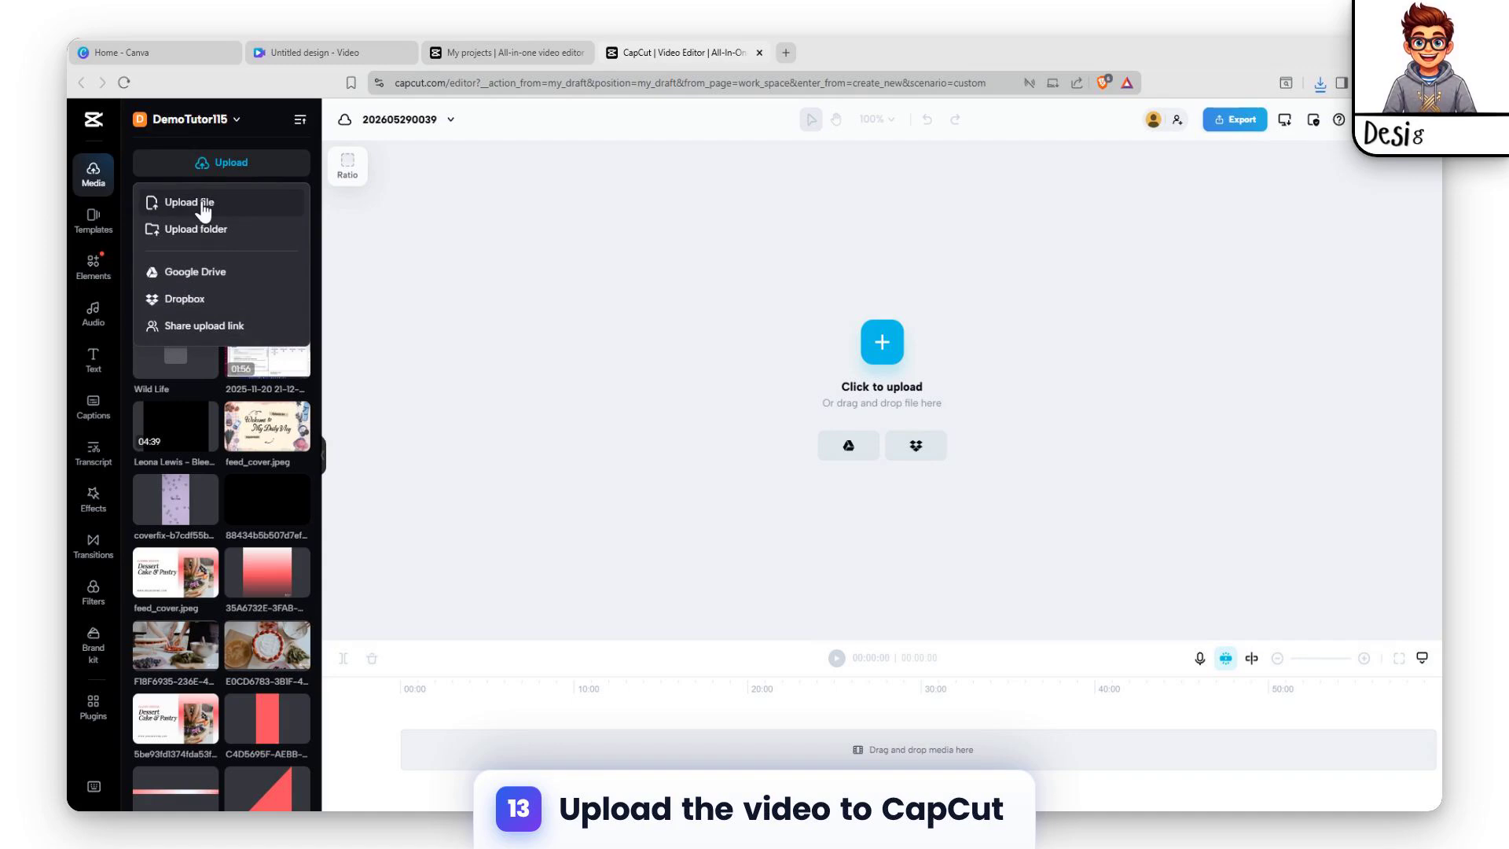
pyautogui.click(191, 230)
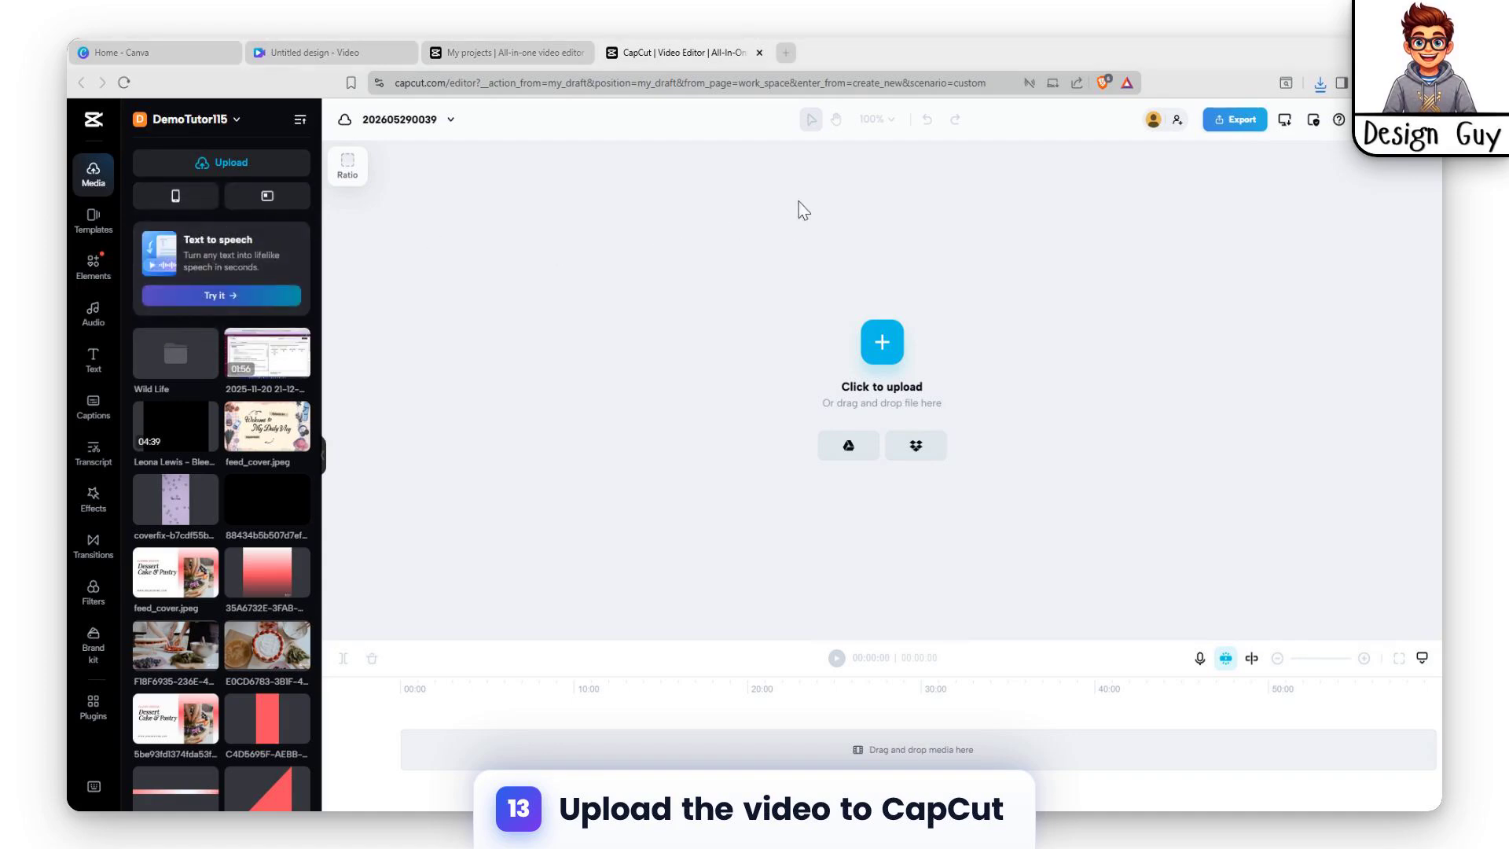
pyautogui.moveTo(216, 167)
pyautogui.click(188, 206)
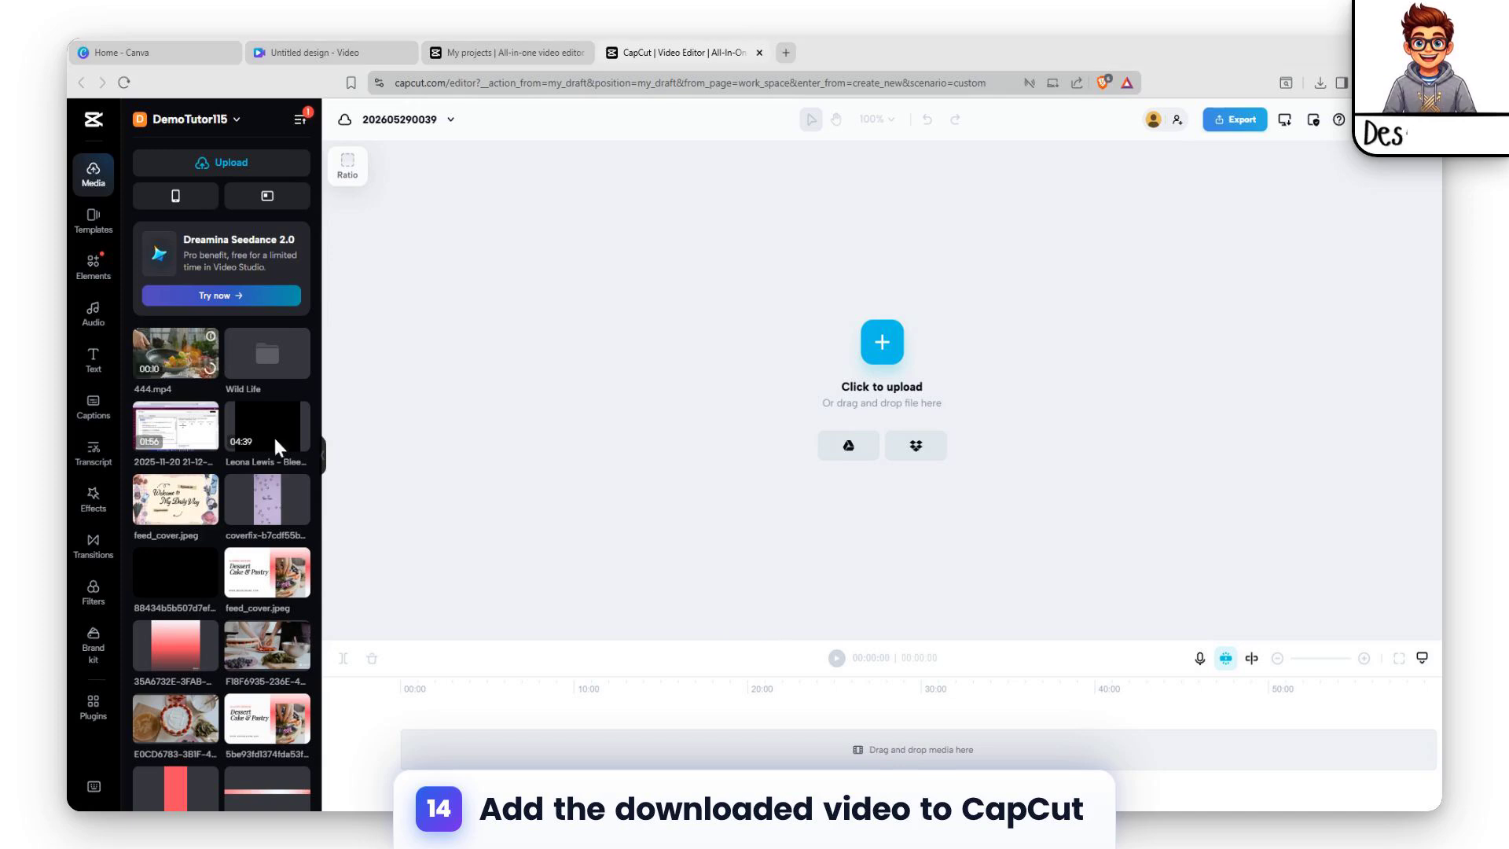
pyautogui.moveTo(153, 362); pyautogui.dragTo(519, 747)
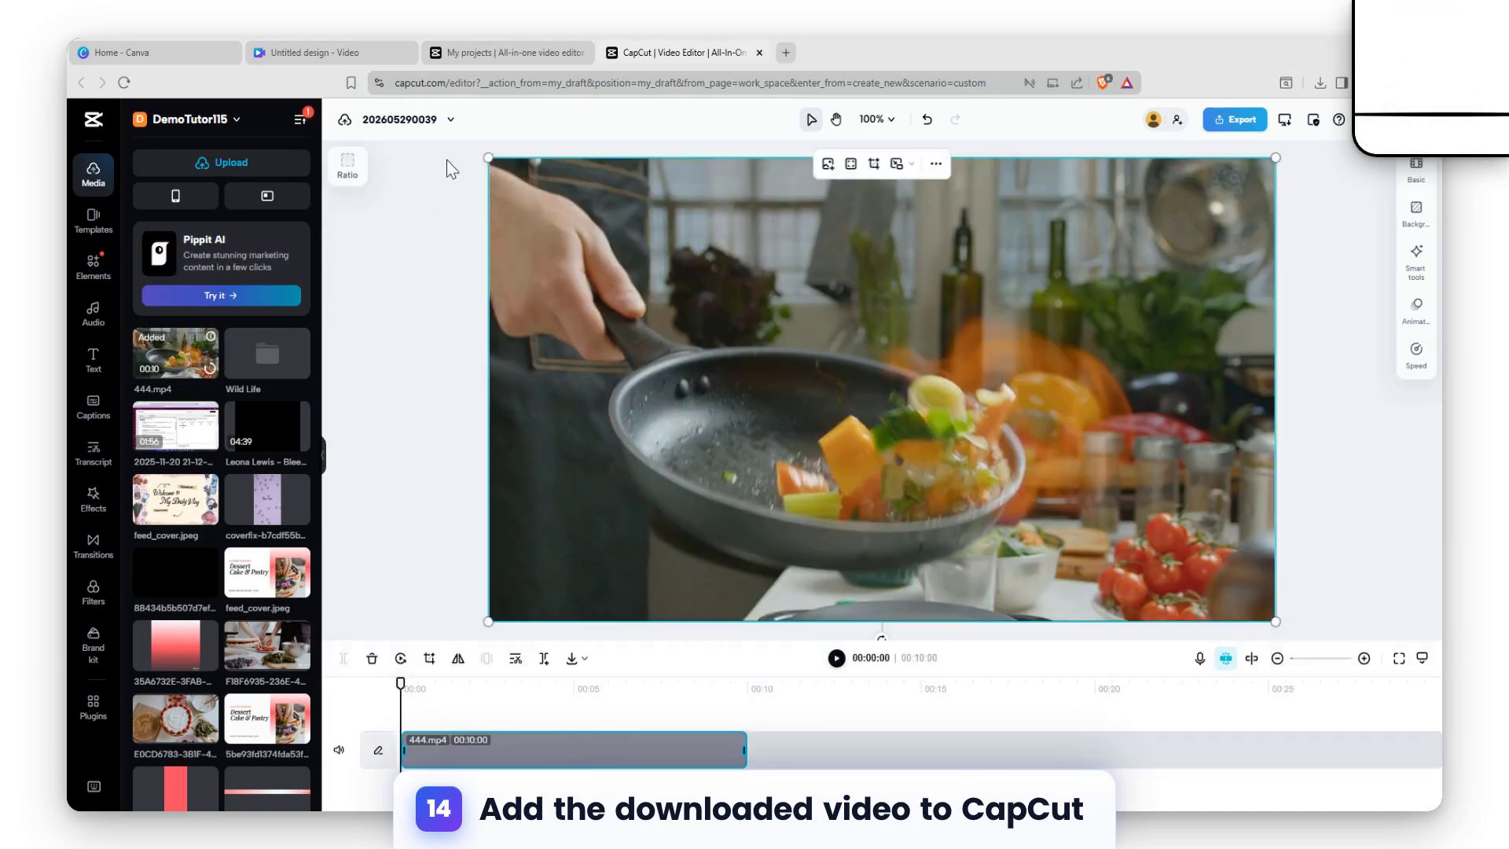
# - Switch to the Canva design and restart the download of the first listed smoke MP4 video
pyautogui.click(510, 52)
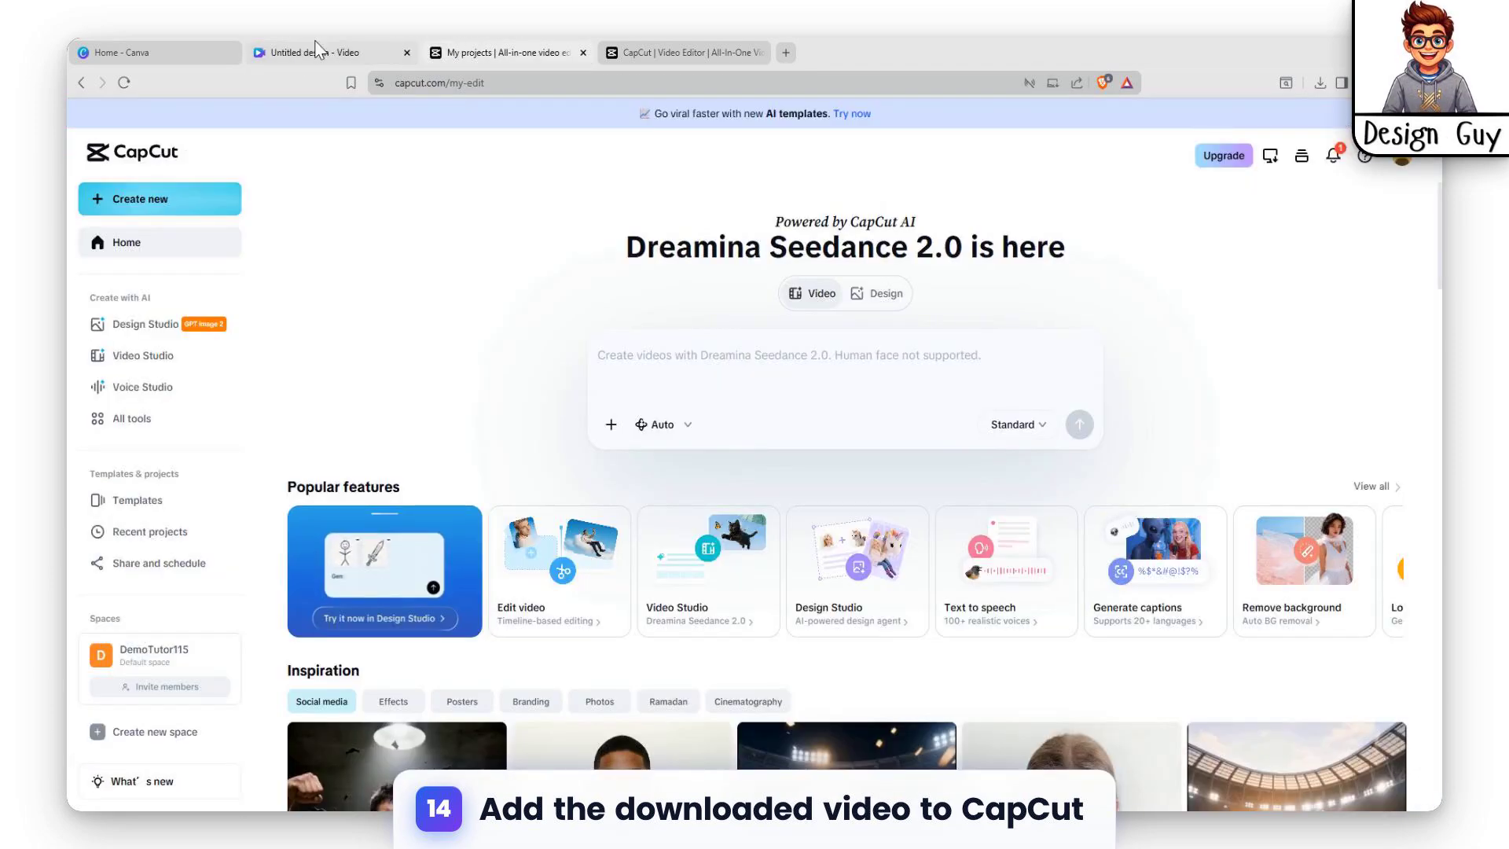
pyautogui.click(316, 51)
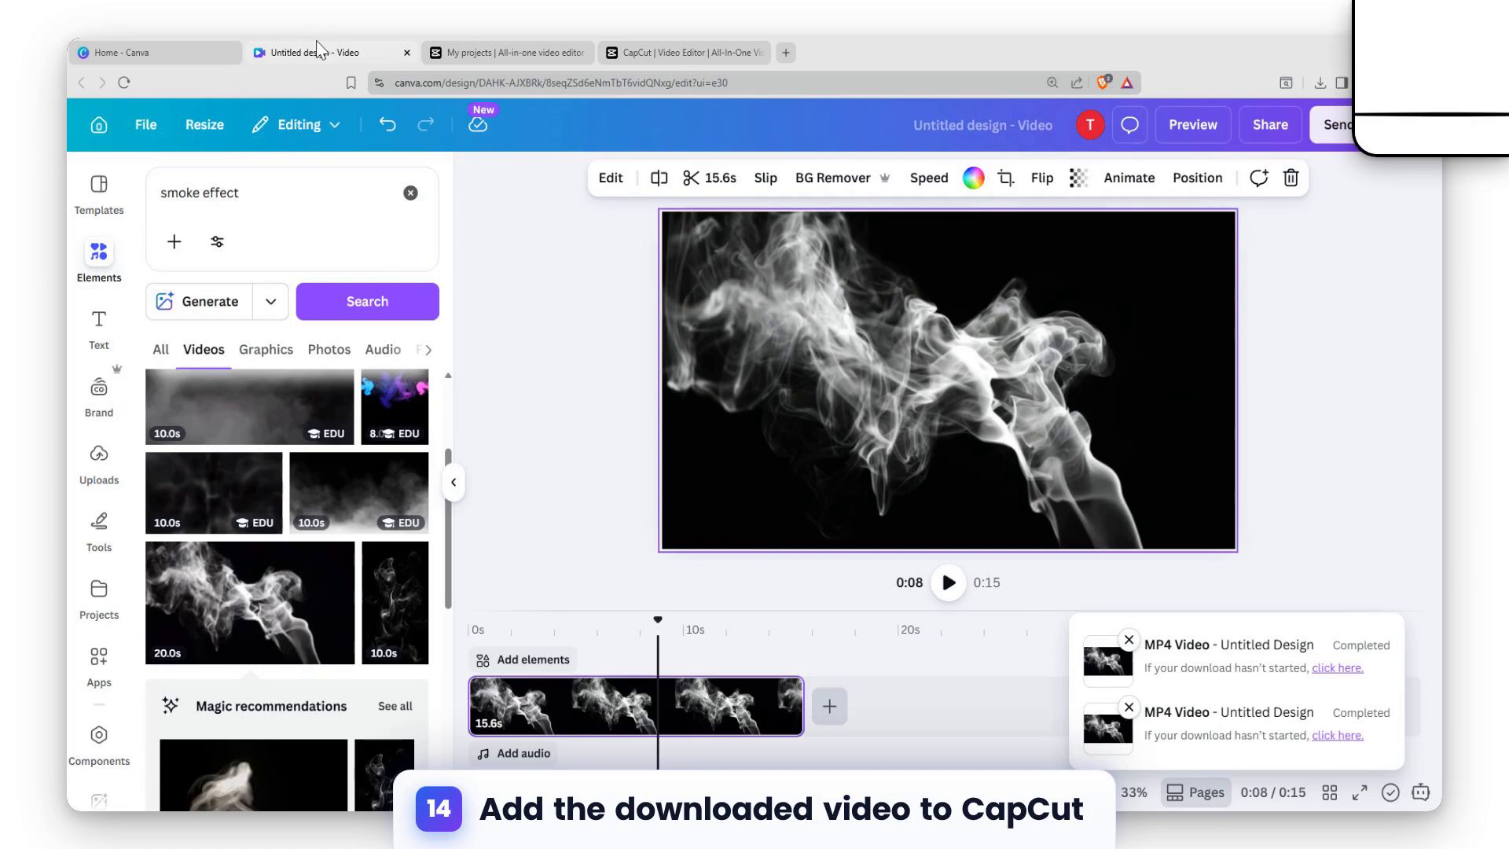
pyautogui.click(1341, 669)
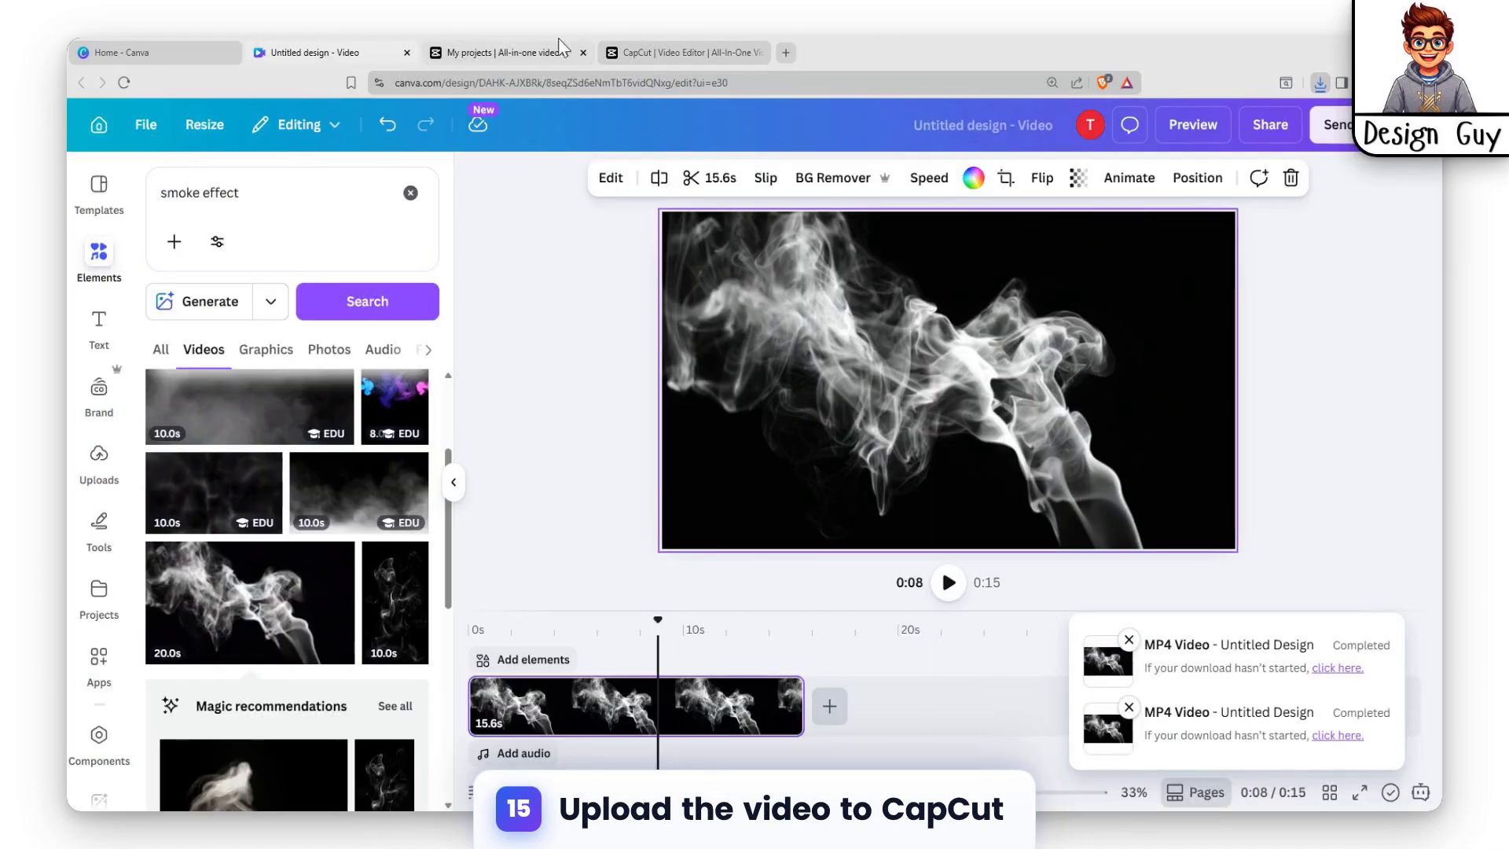
# - Switch back to the CapCut editor, upload 44.mp4, and place it on a track above the cooking clip, starting at 00:00
pyautogui.click(675, 51)
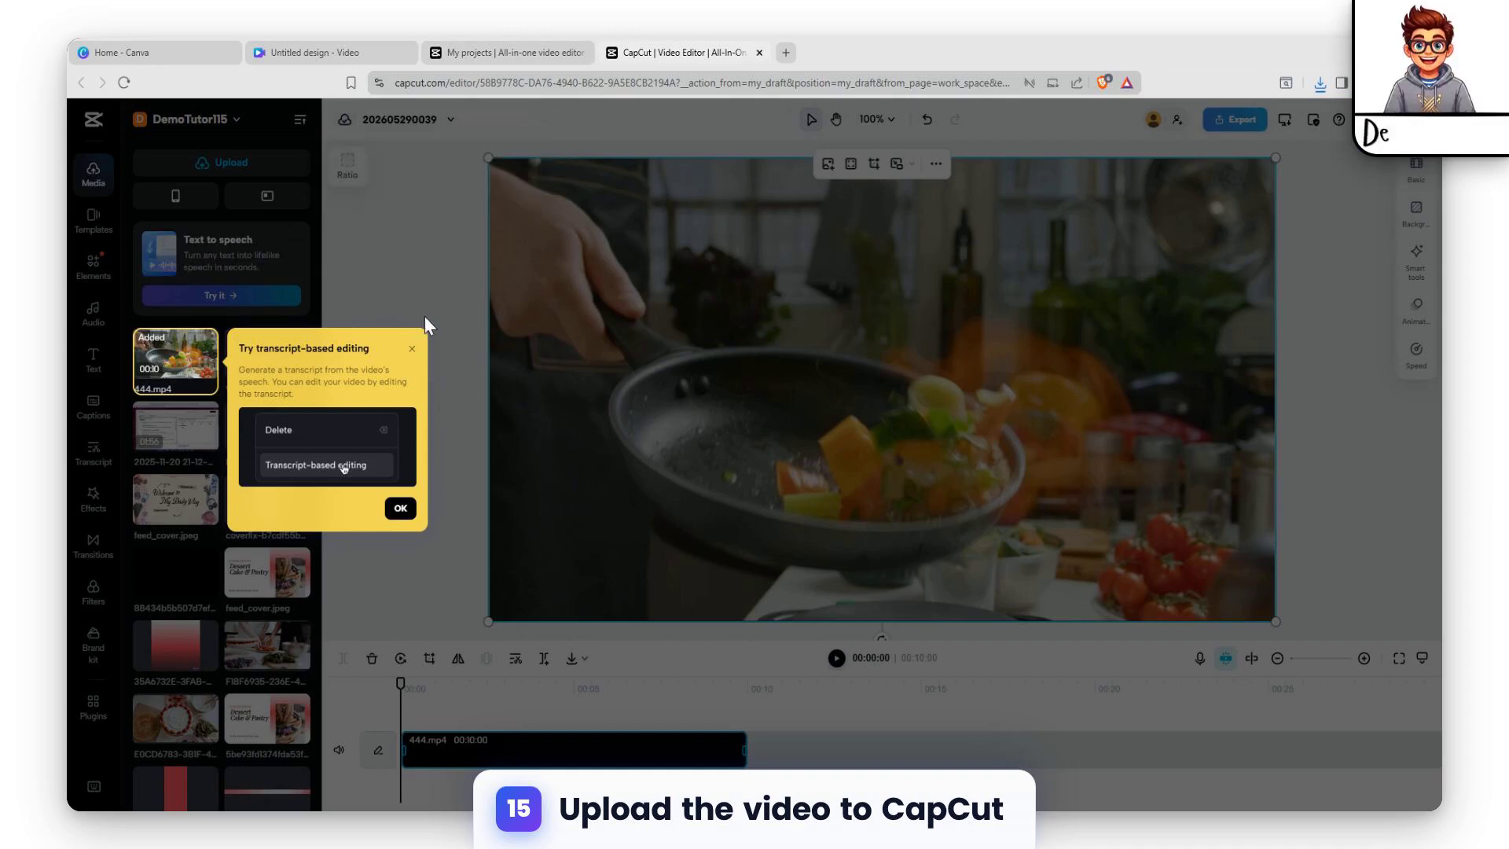
pyautogui.click(412, 349)
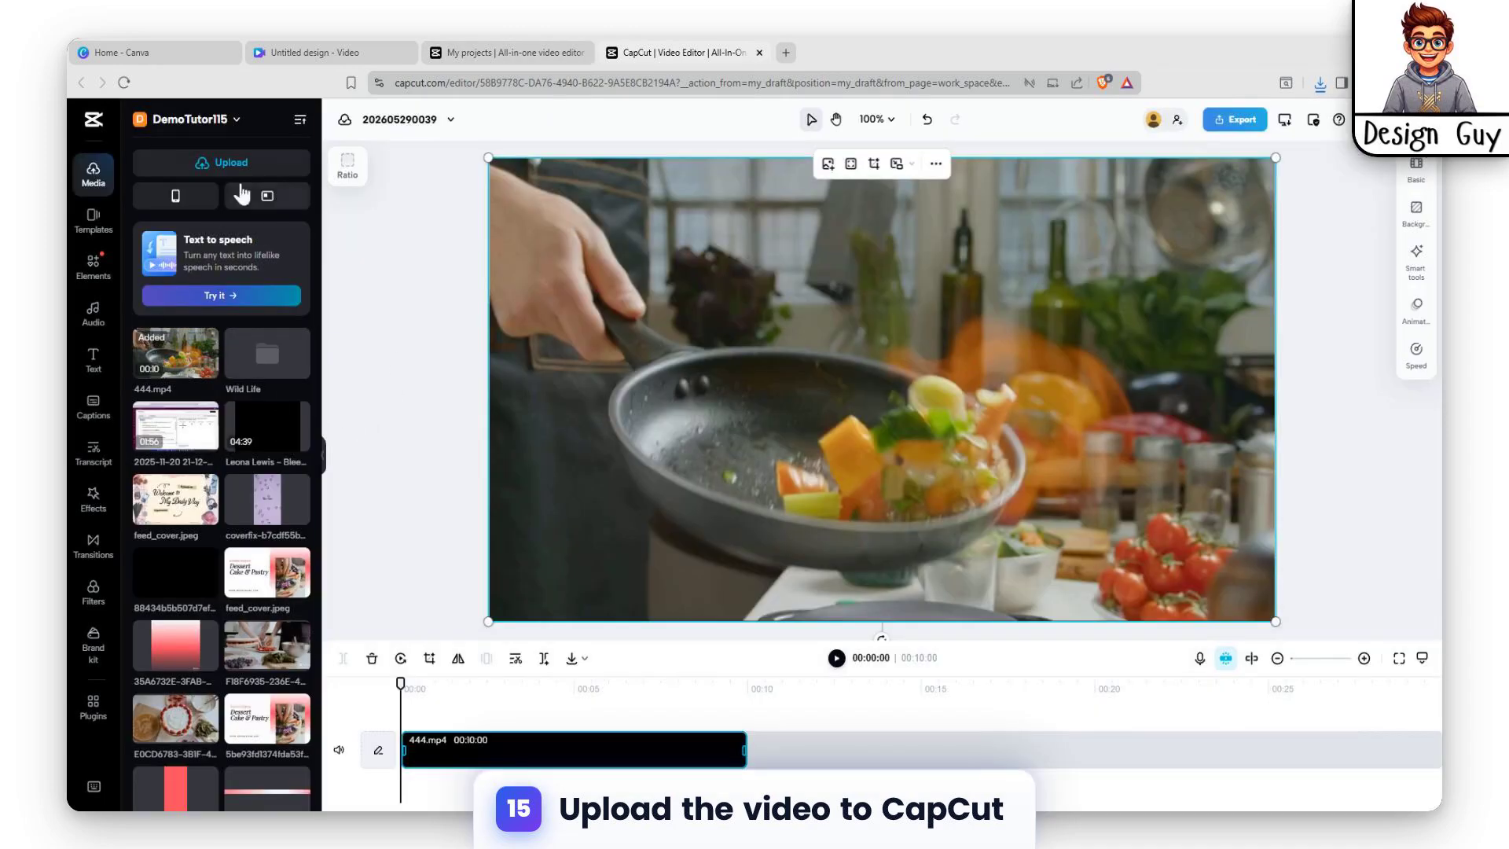
pyautogui.moveTo(247, 177)
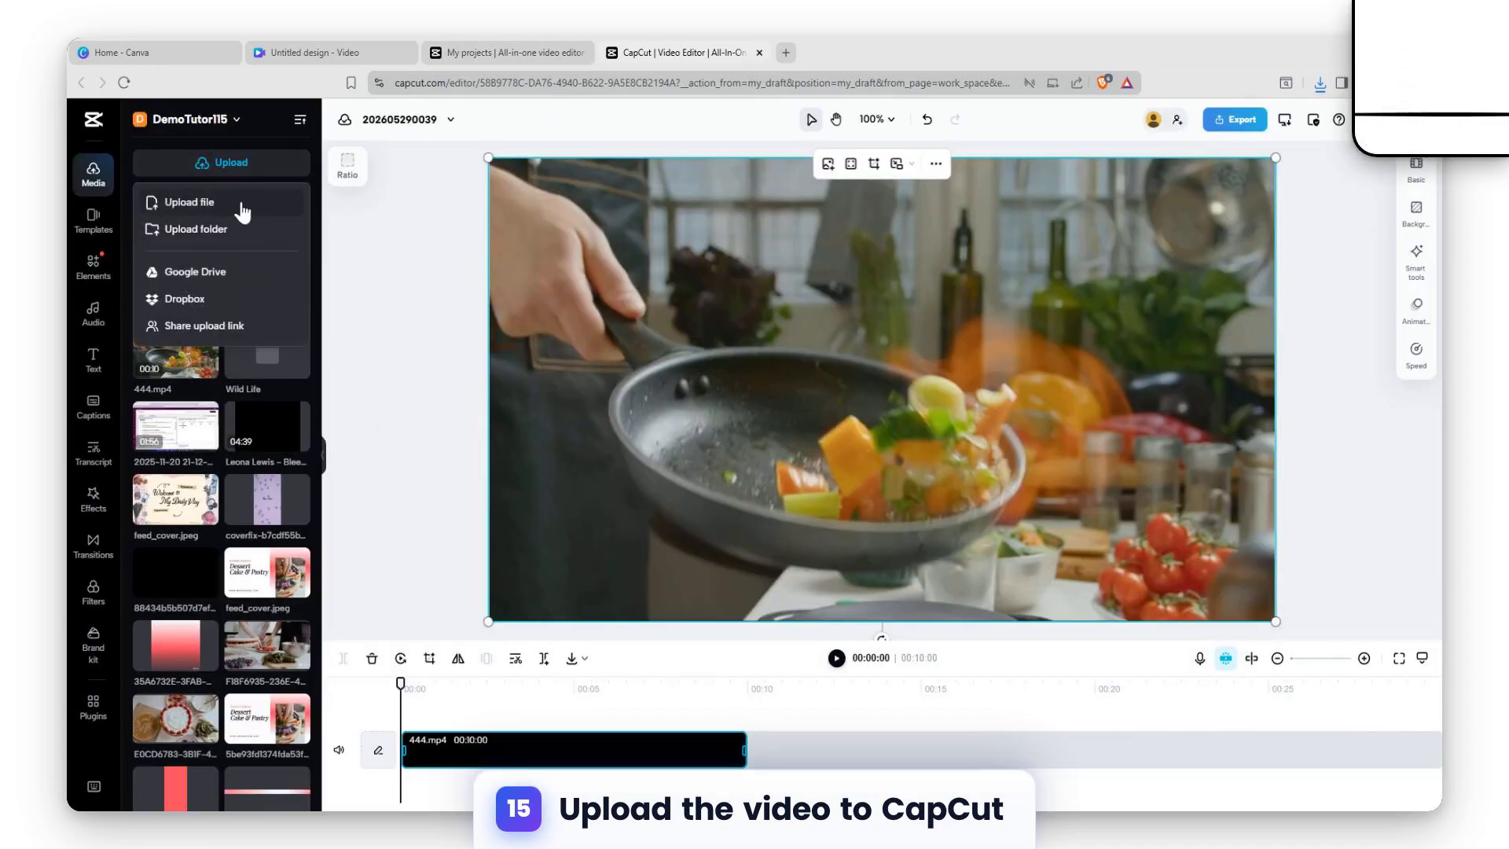
pyautogui.click(240, 206)
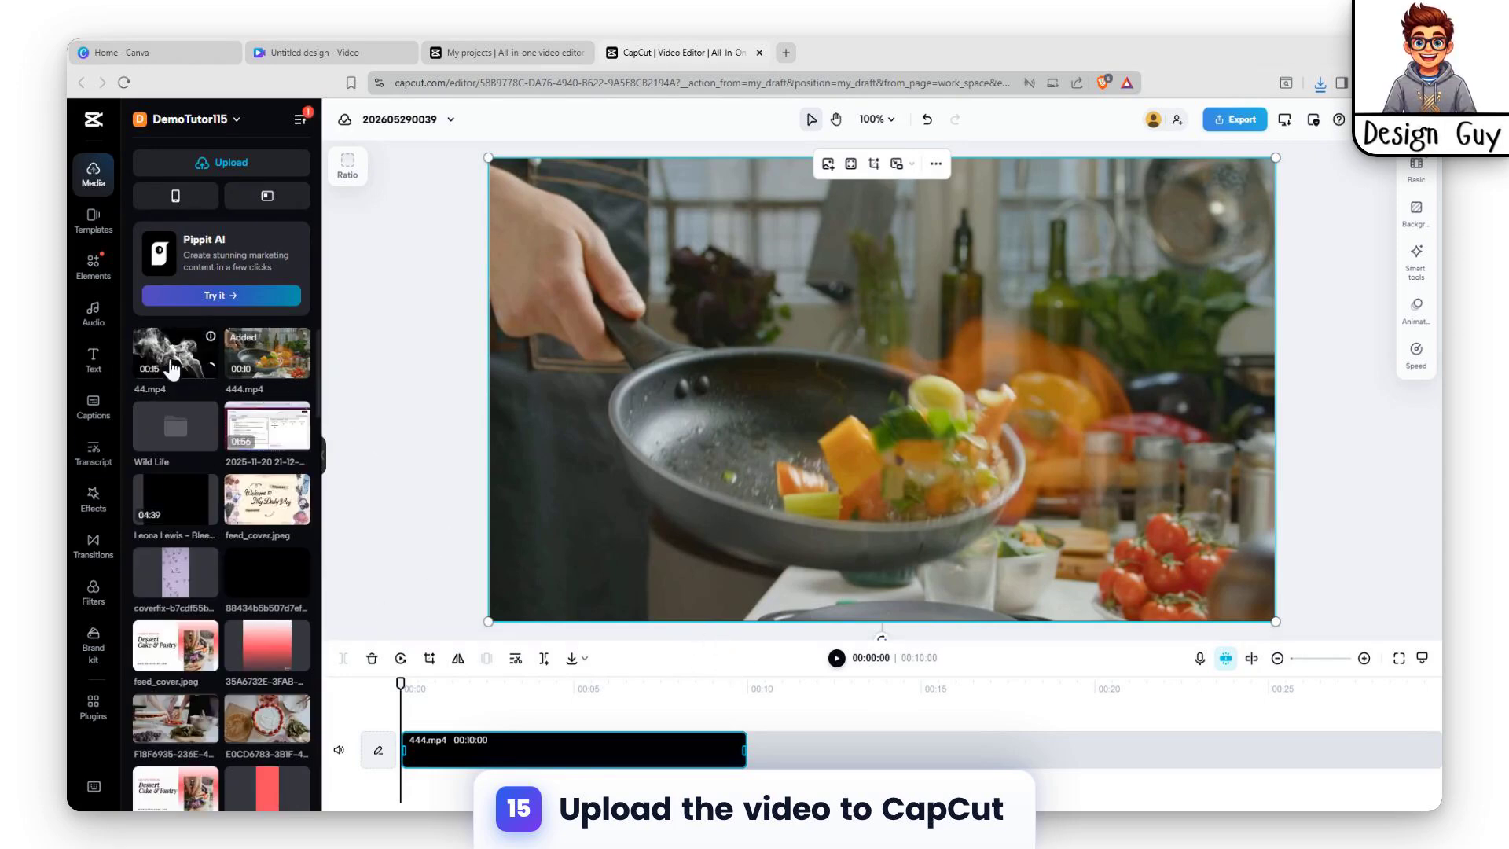
pyautogui.moveTo(214, 376); pyautogui.dragTo(493, 715)
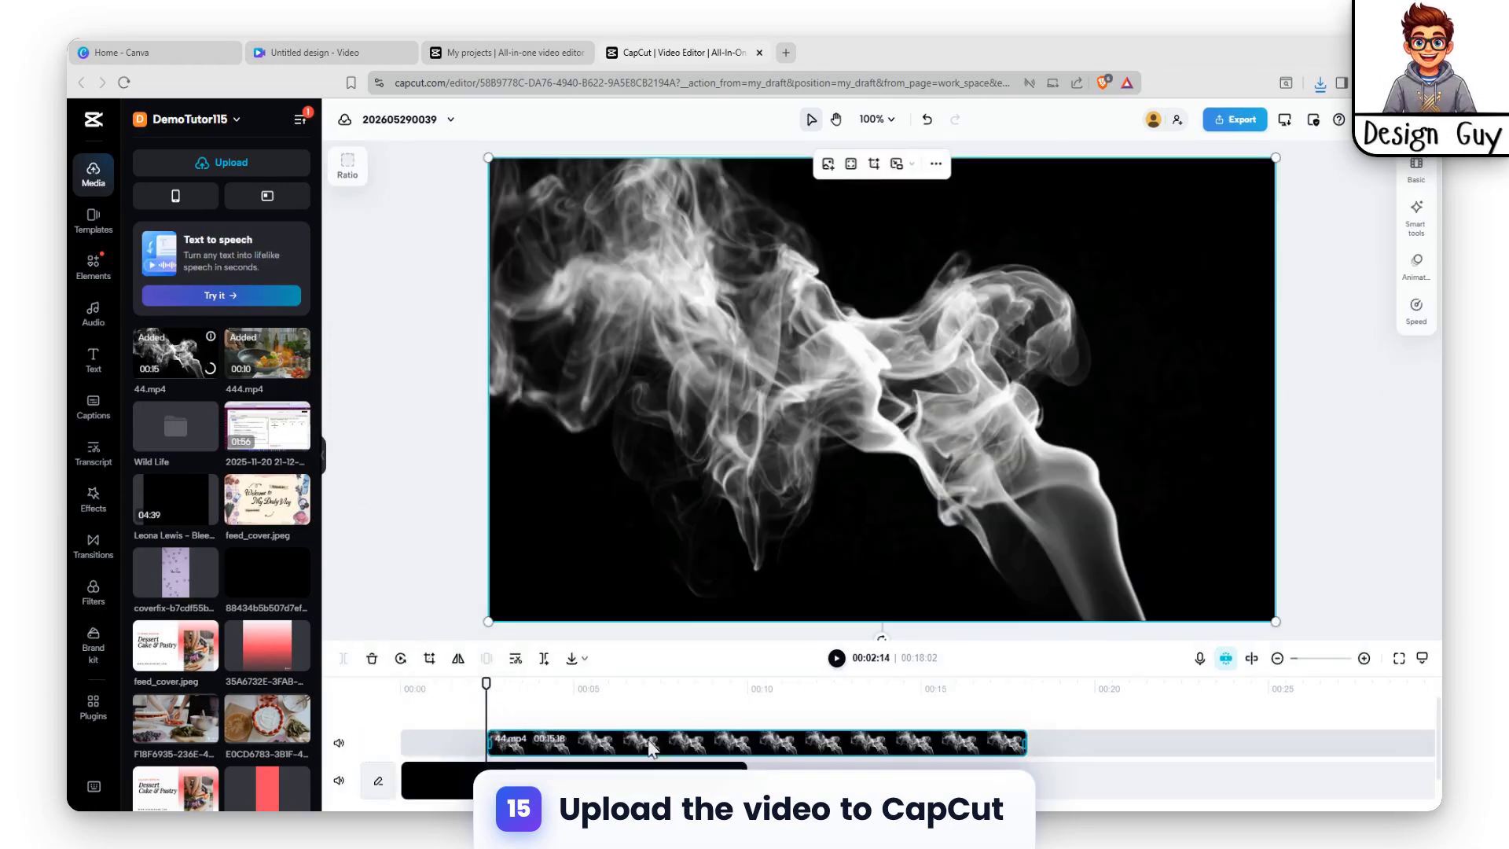
pyautogui.moveTo(577, 742); pyautogui.dragTo(527, 737)
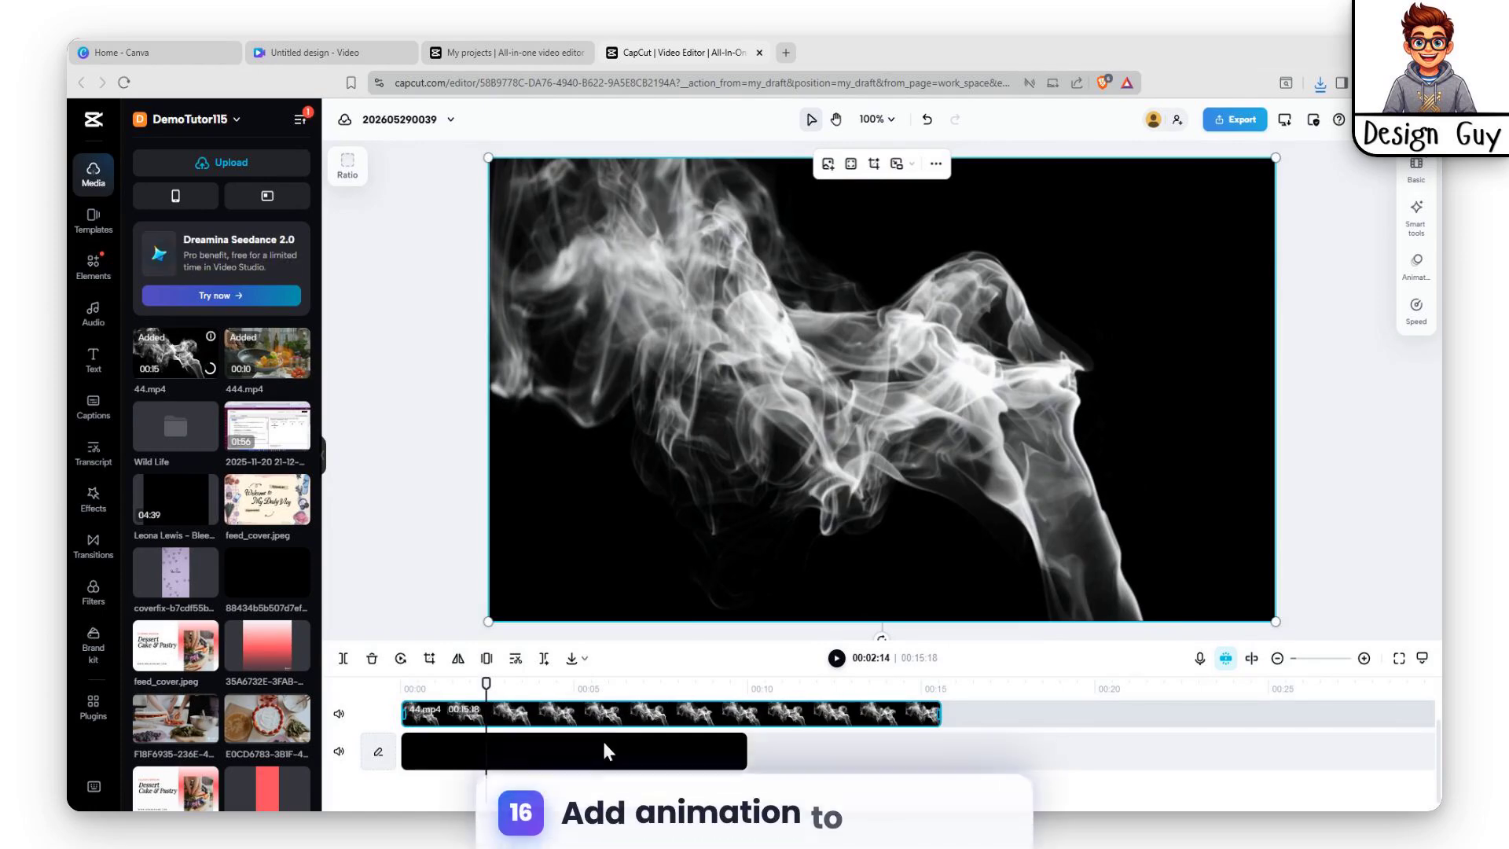
# - Trim the end of the 44.mp4 smoke clip to 10 s so it matches the cooking clip's length
pyautogui.click(605, 753)
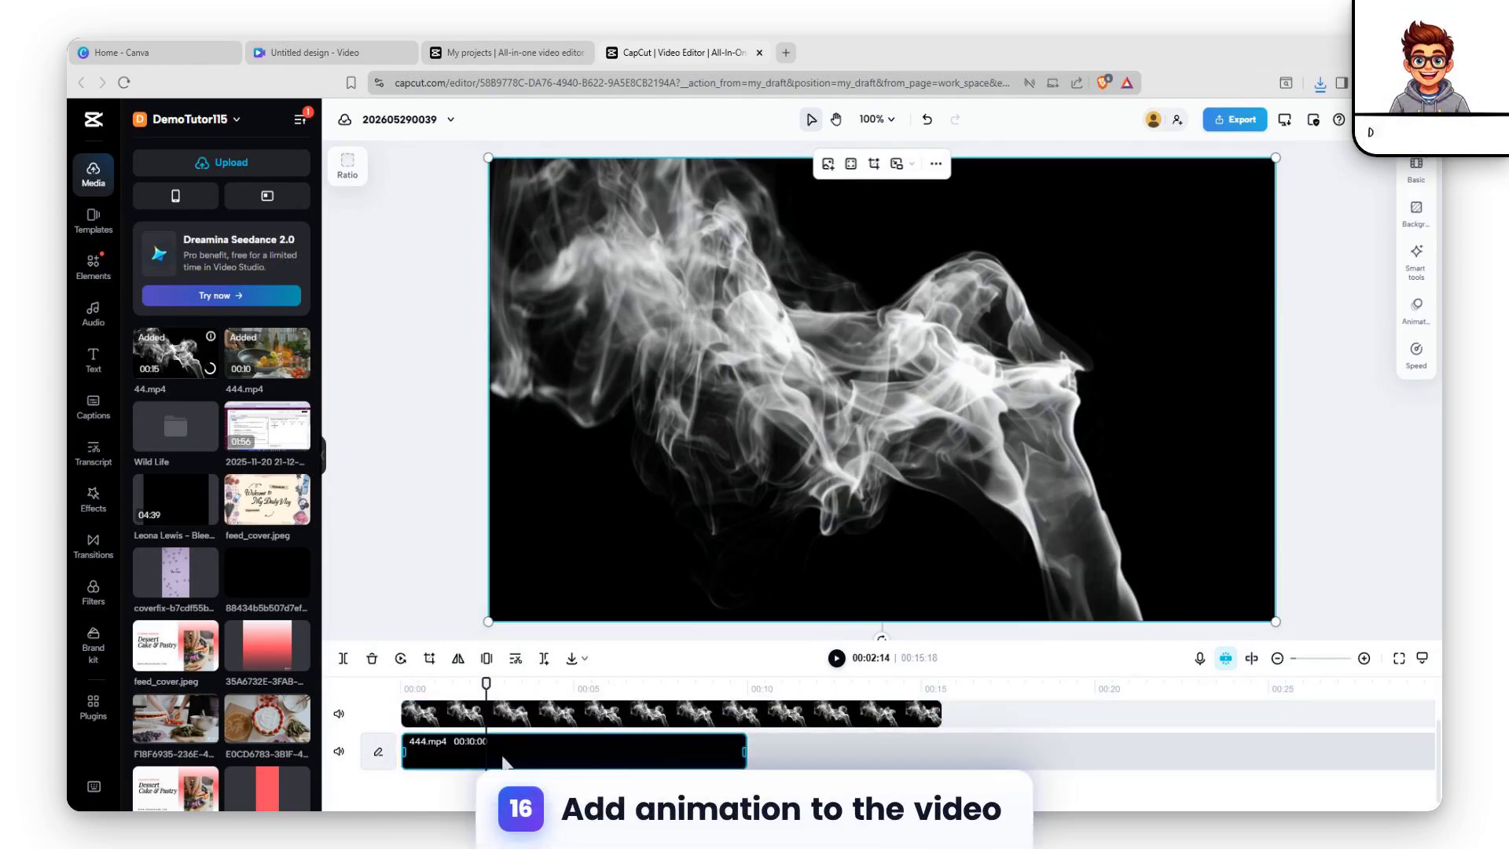
pyautogui.click(940, 712)
pyautogui.moveTo(918, 720); pyautogui.dragTo(747, 726)
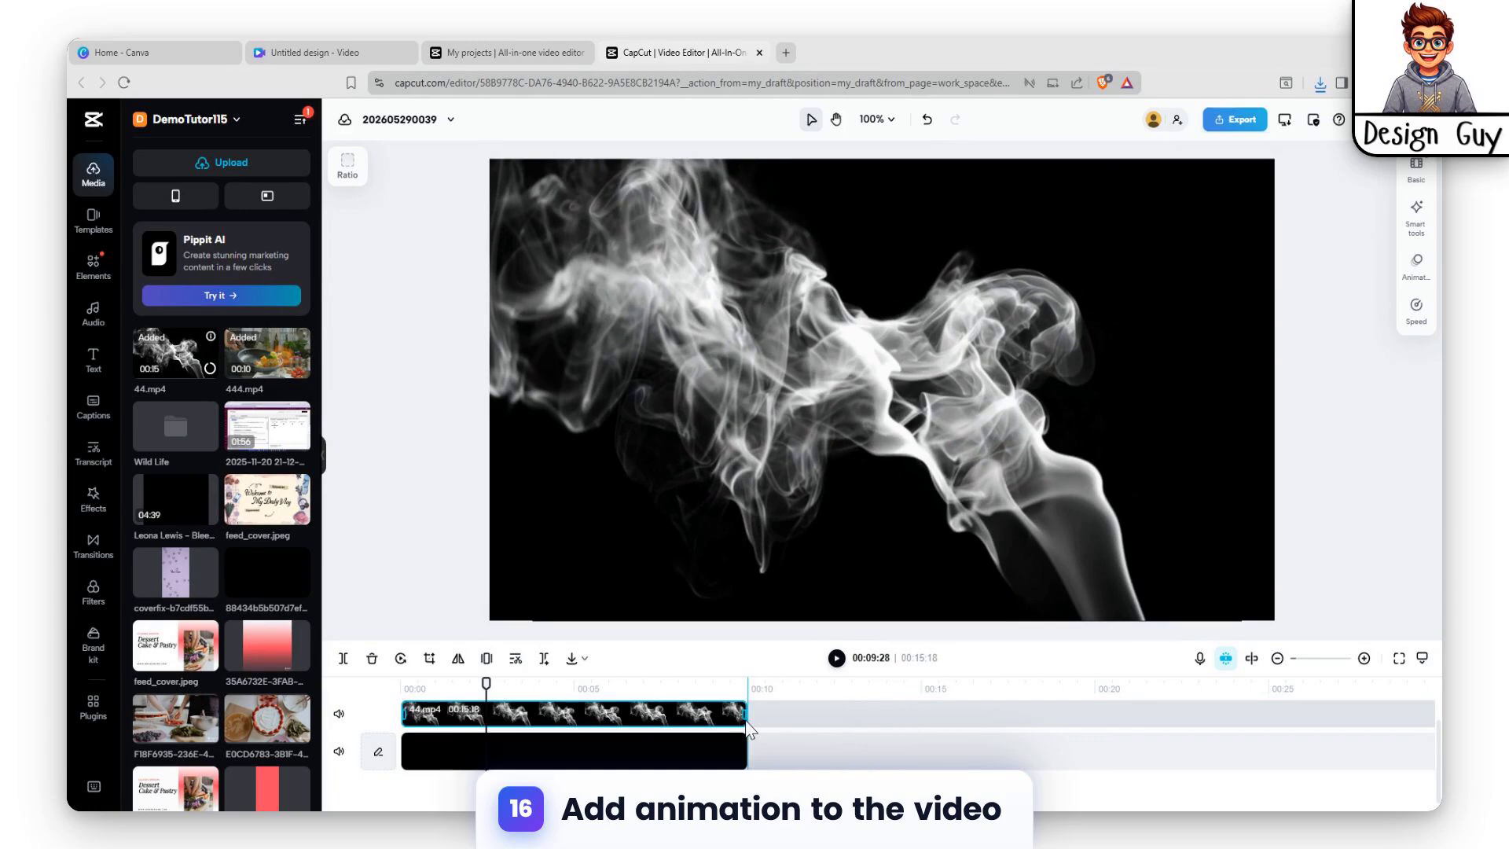
# - Set the smoke clip's blend mode to Screen over the cooking clip
pyautogui.click(1424, 184)
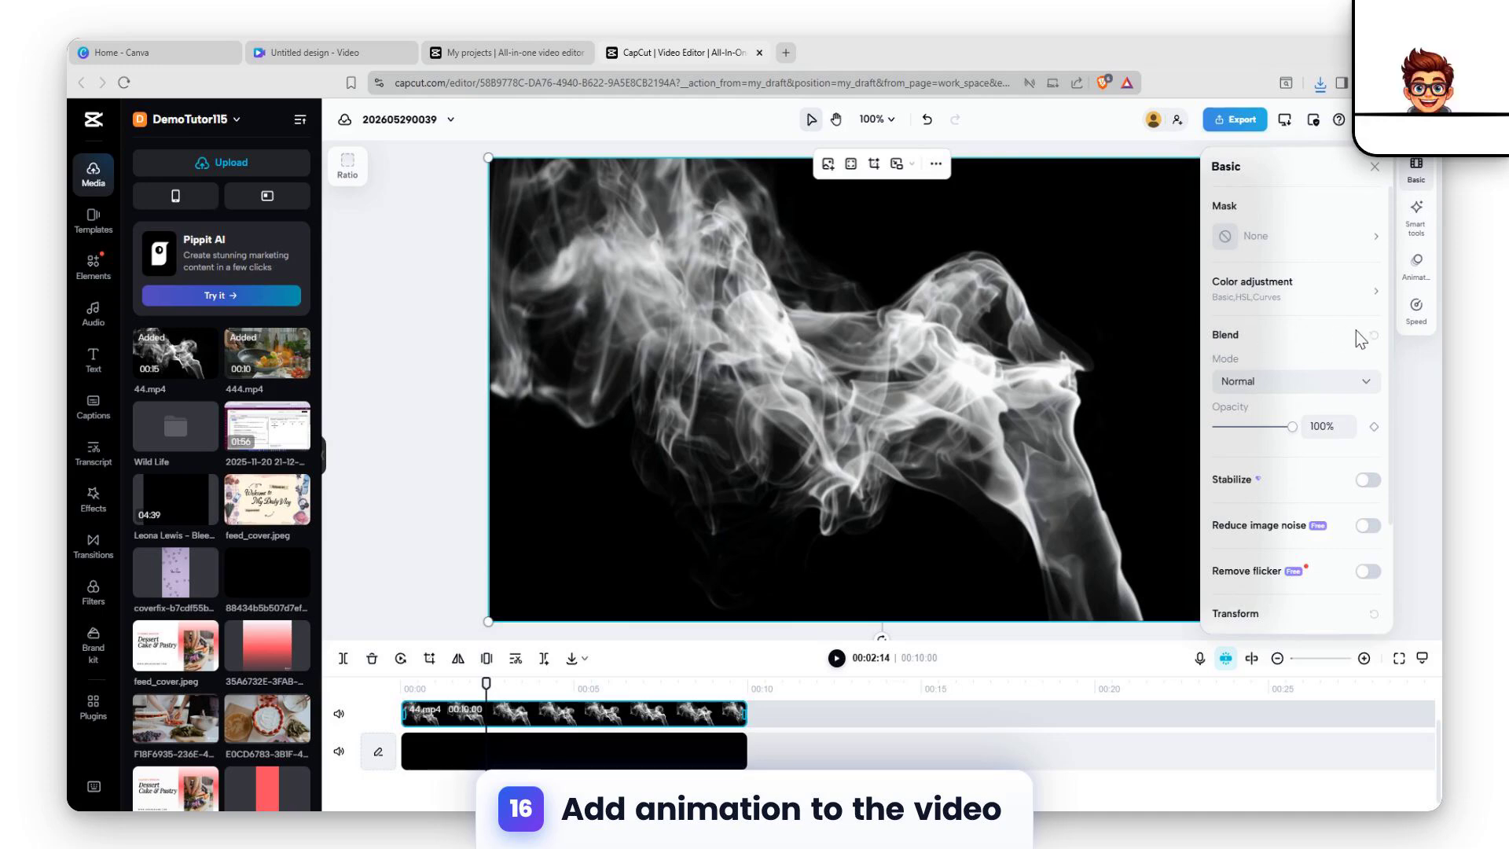
pyautogui.click(1303, 383)
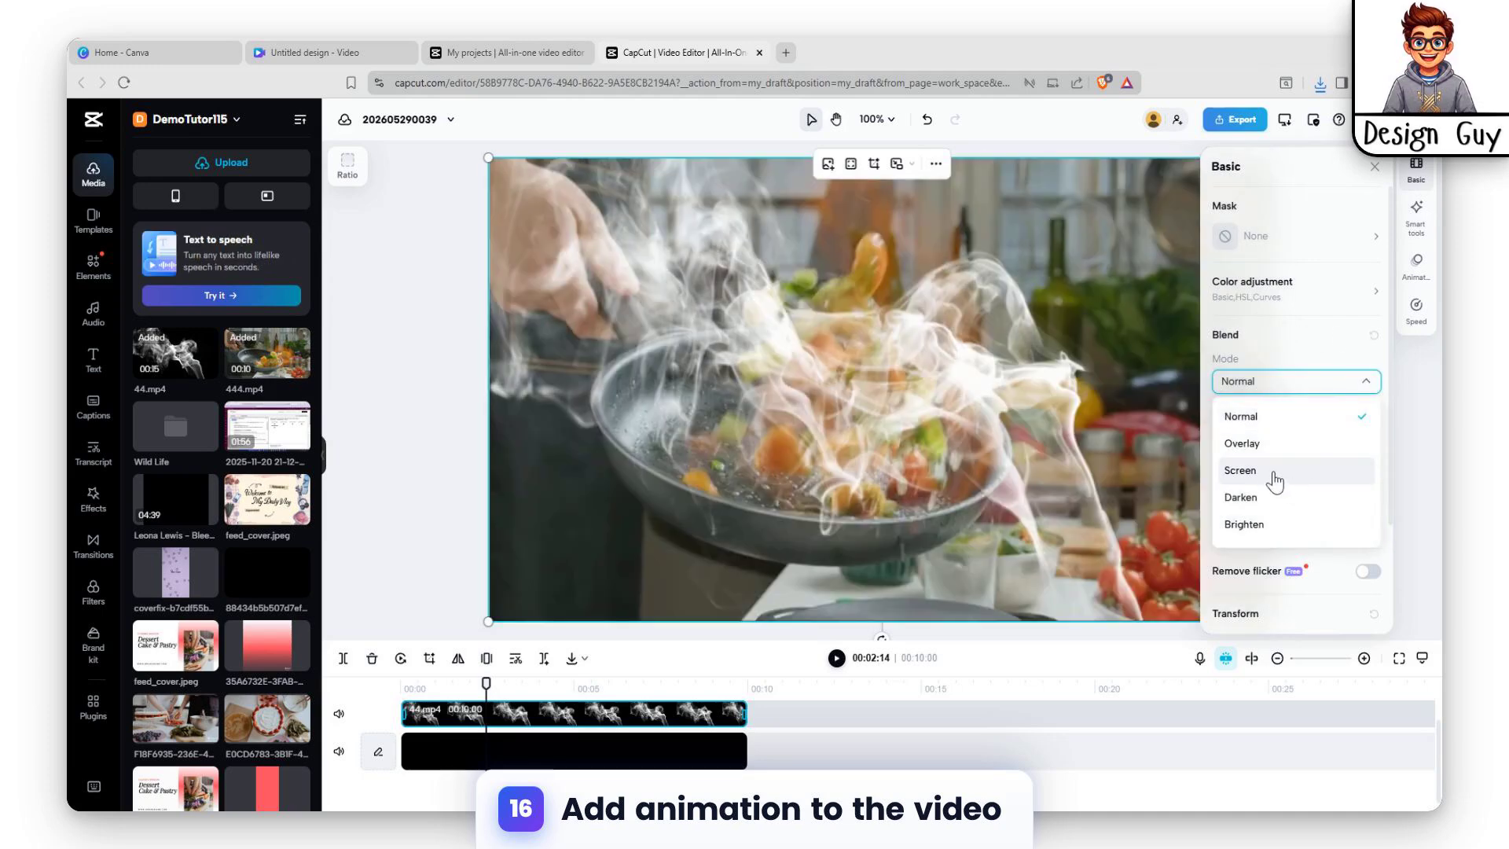
pyautogui.click(1274, 475)
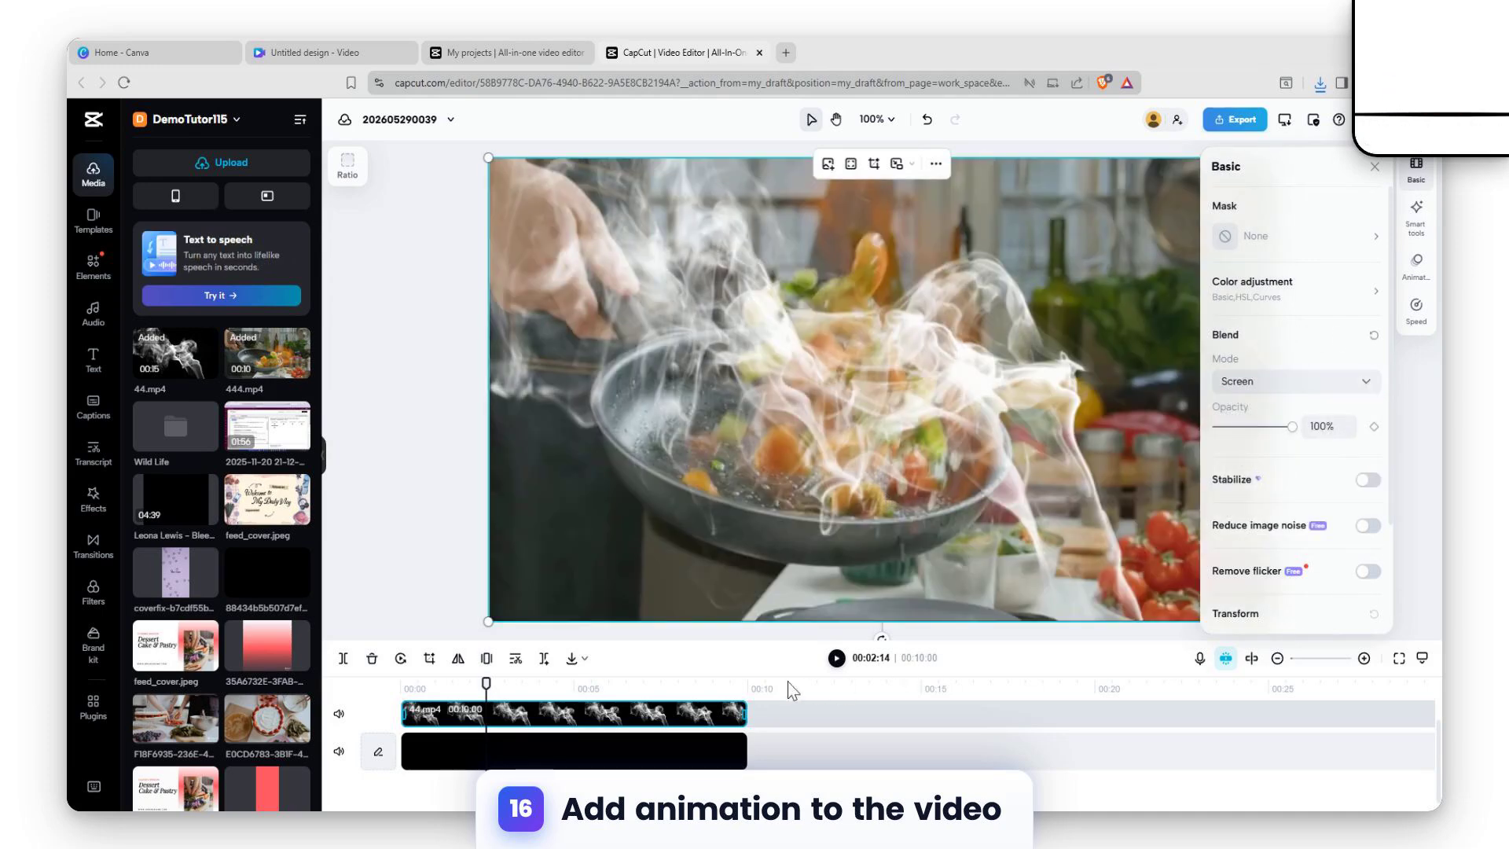
# - Play the blended smoke and cooking video from the start to check the effect, and pause it
pyautogui.moveTo(485, 685); pyautogui.dragTo(399, 686)
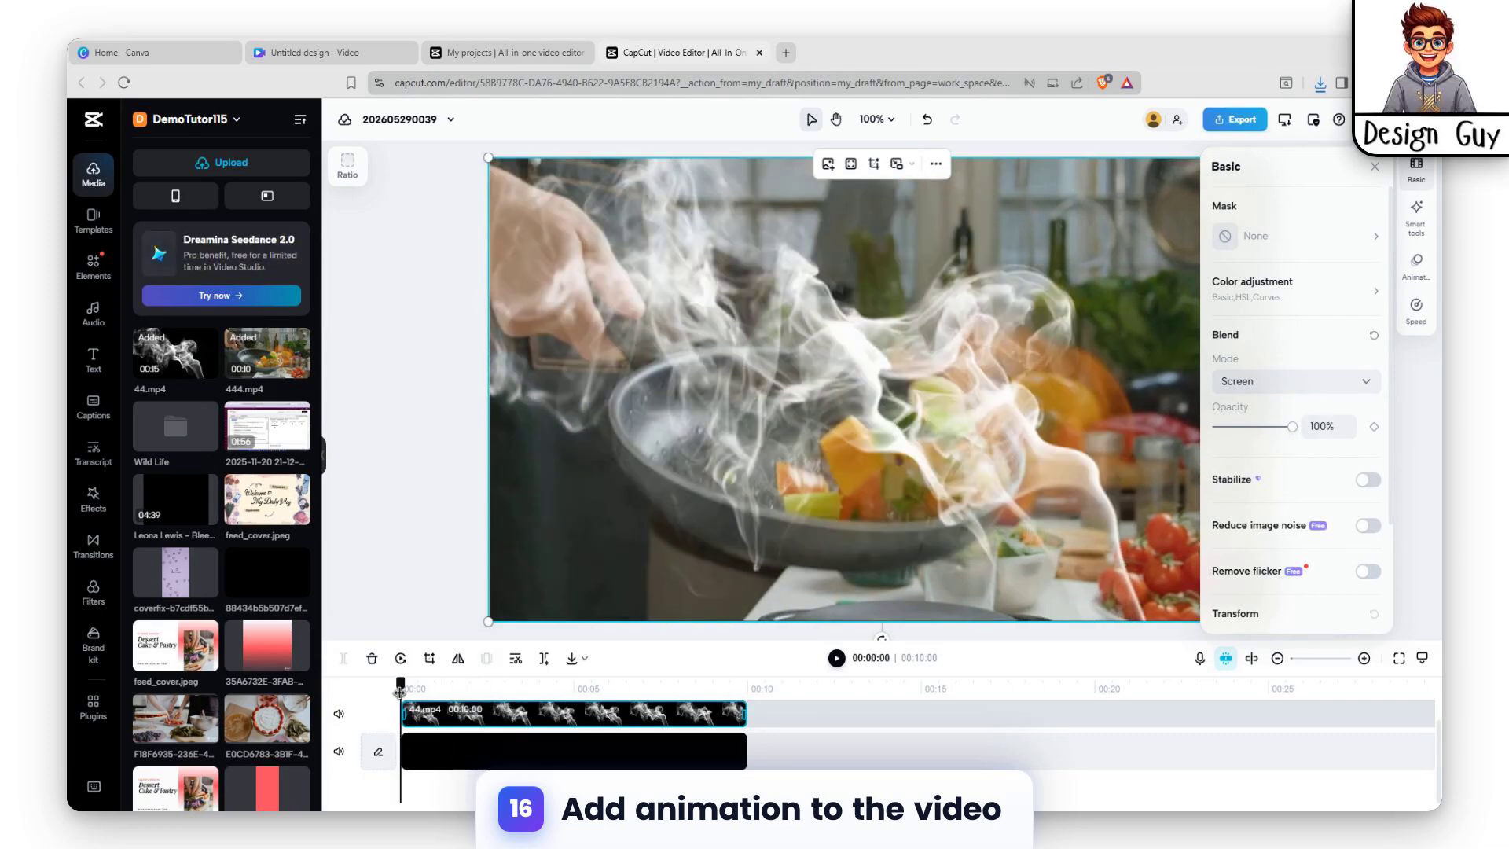
pyautogui.click(836, 659)
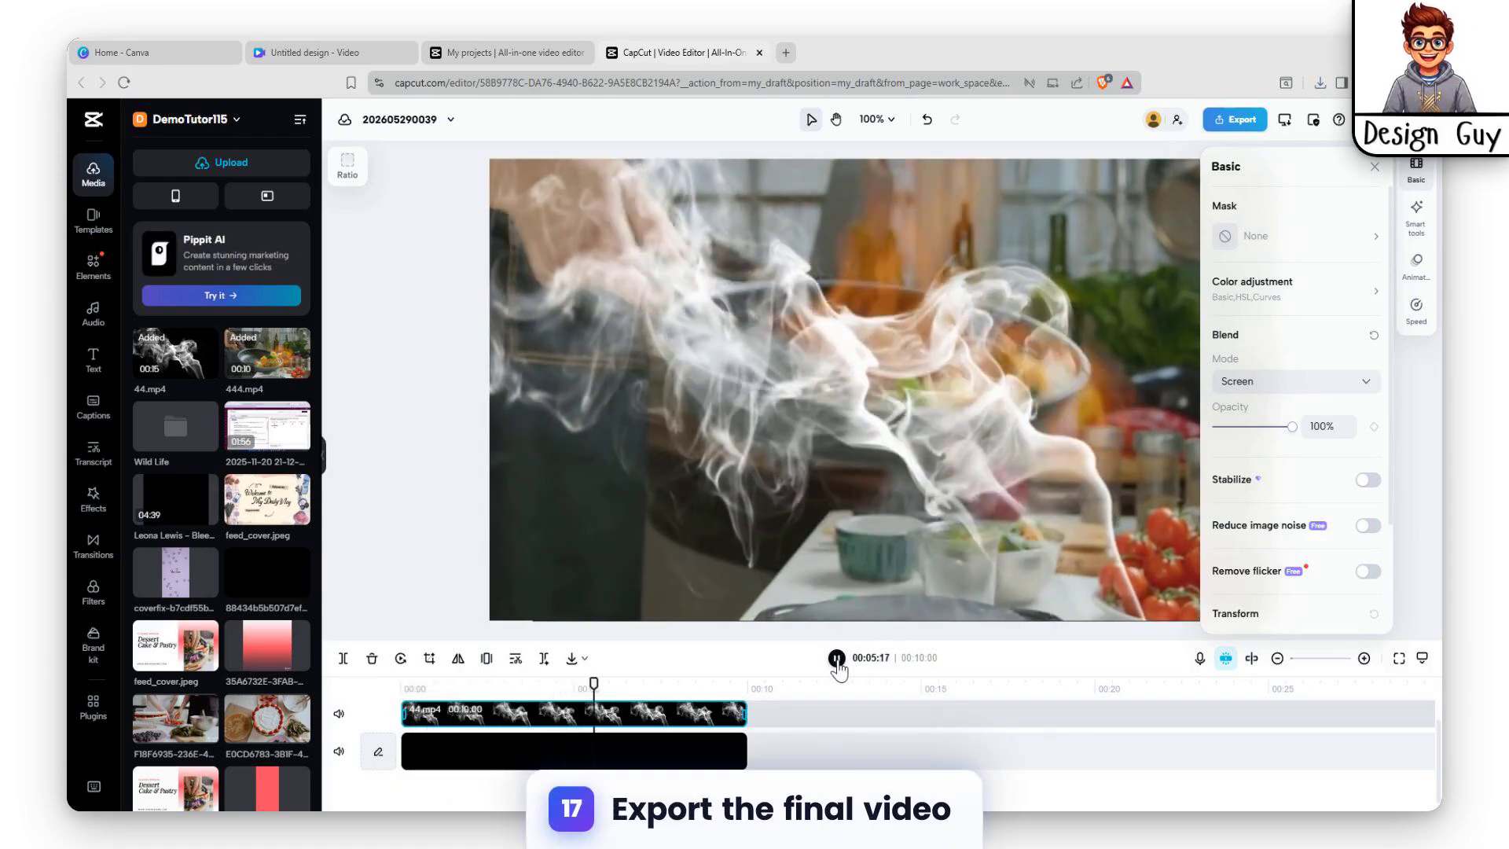
pyautogui.click(836, 658)
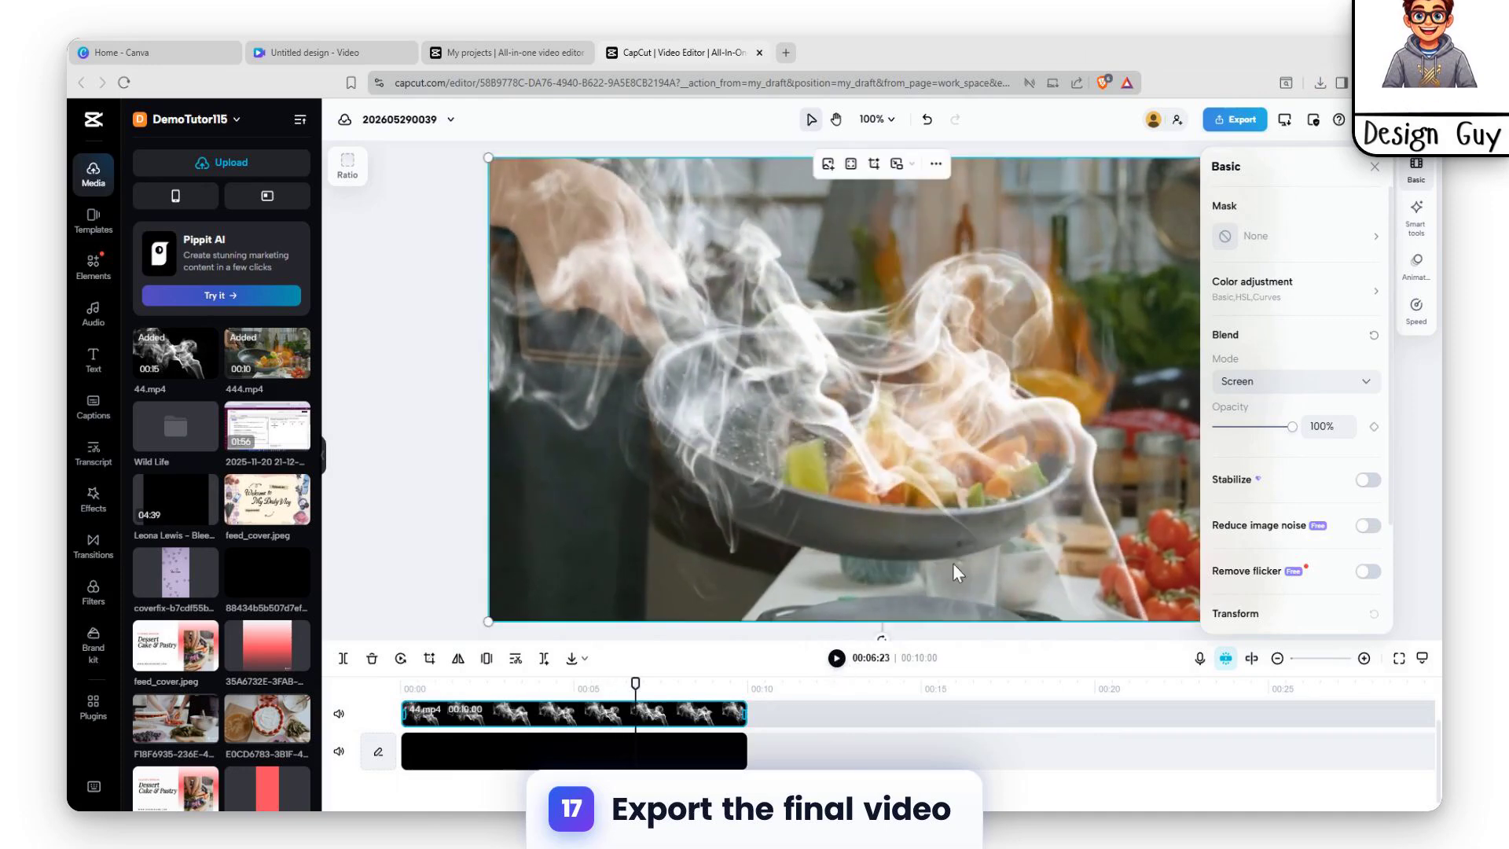
# - Open the download export settings and set the resolution to 1080p and the quality to High quality
pyautogui.click(1239, 124)
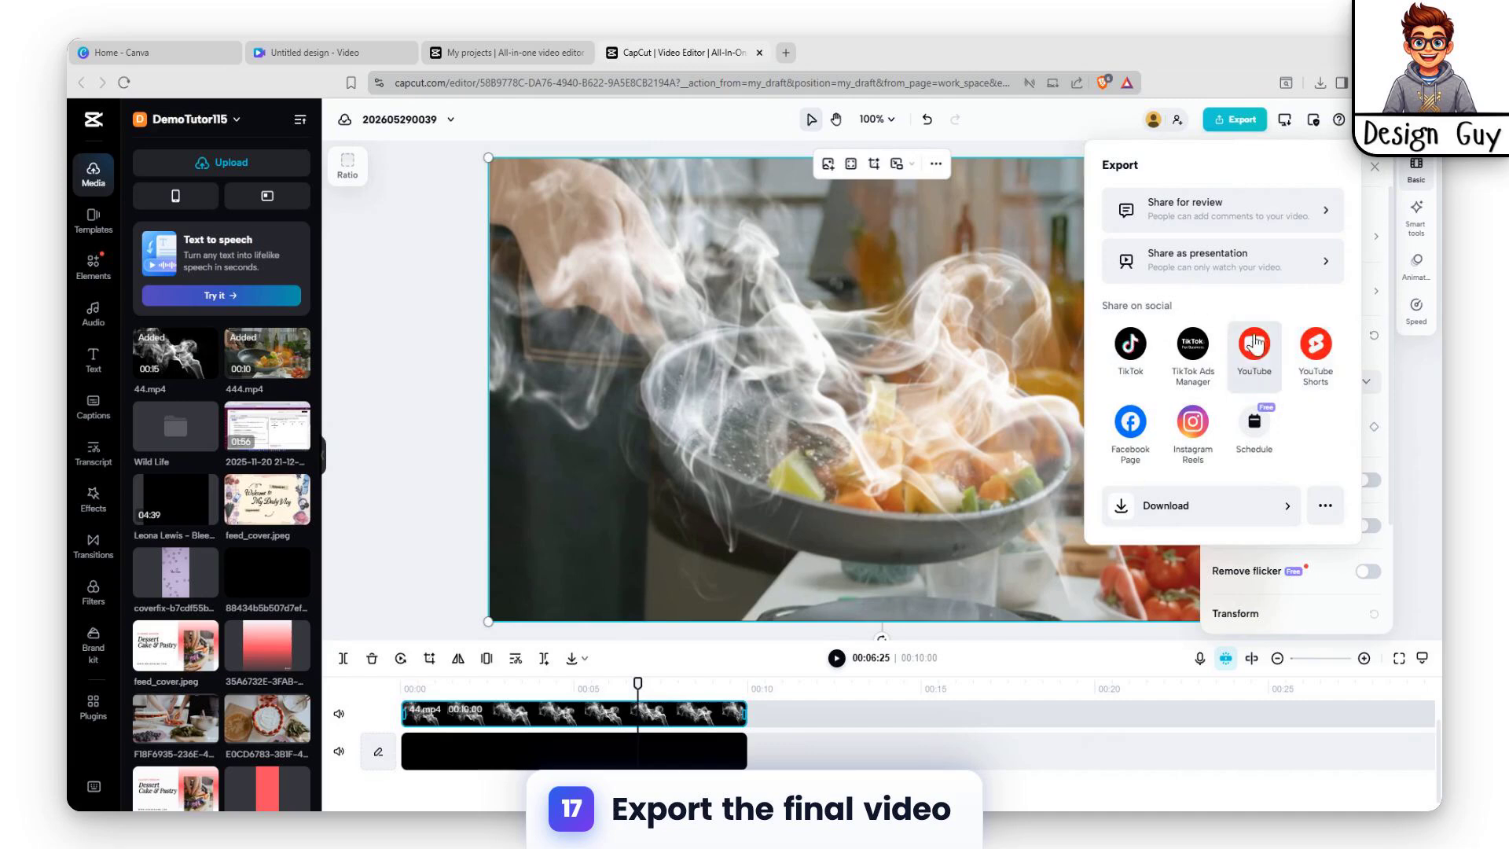
pyautogui.click(1241, 506)
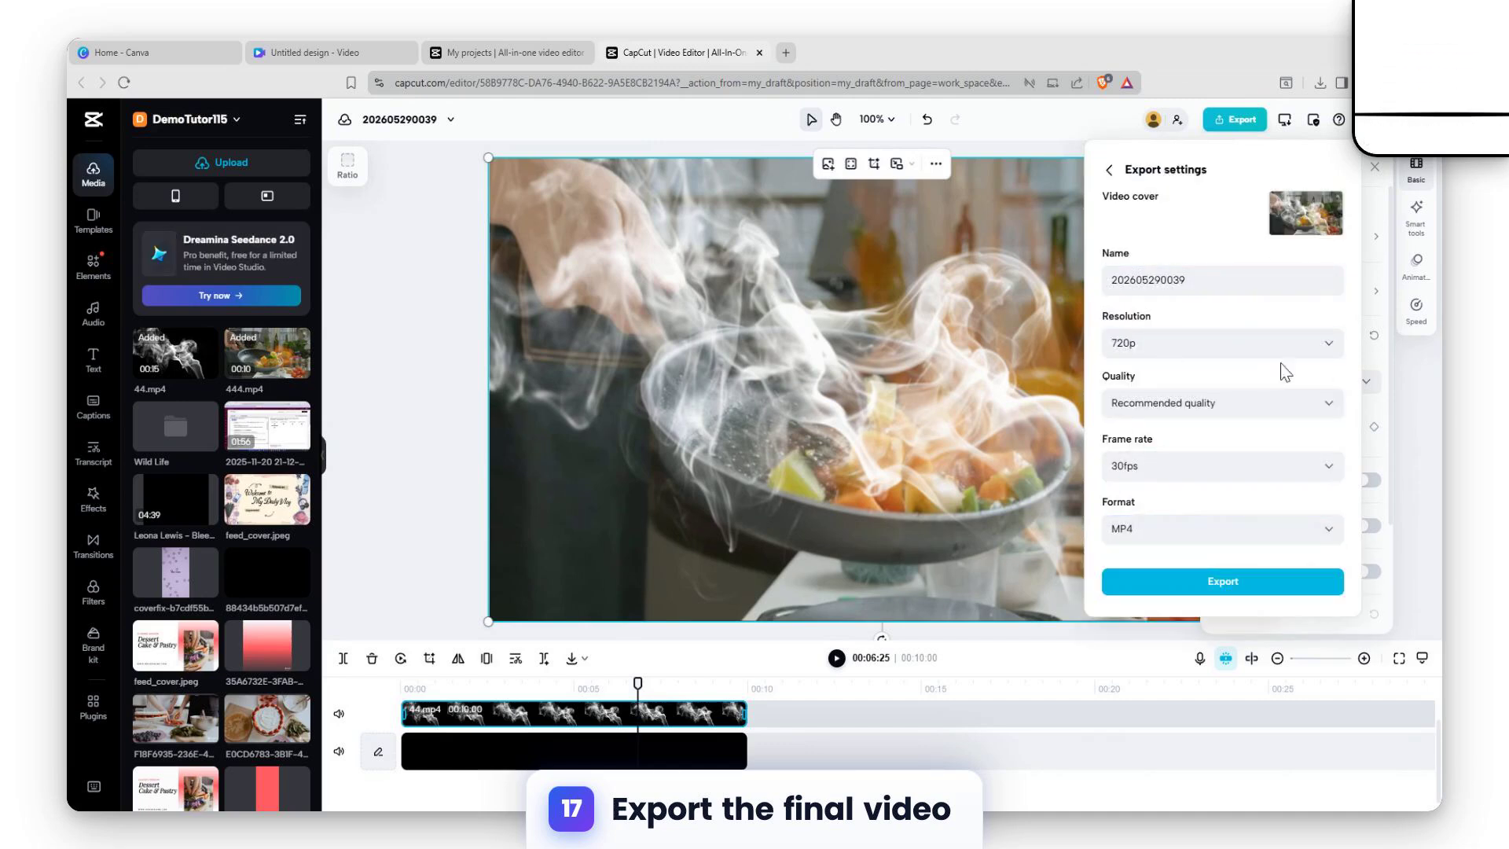
pyautogui.click(1262, 345)
pyautogui.click(1226, 473)
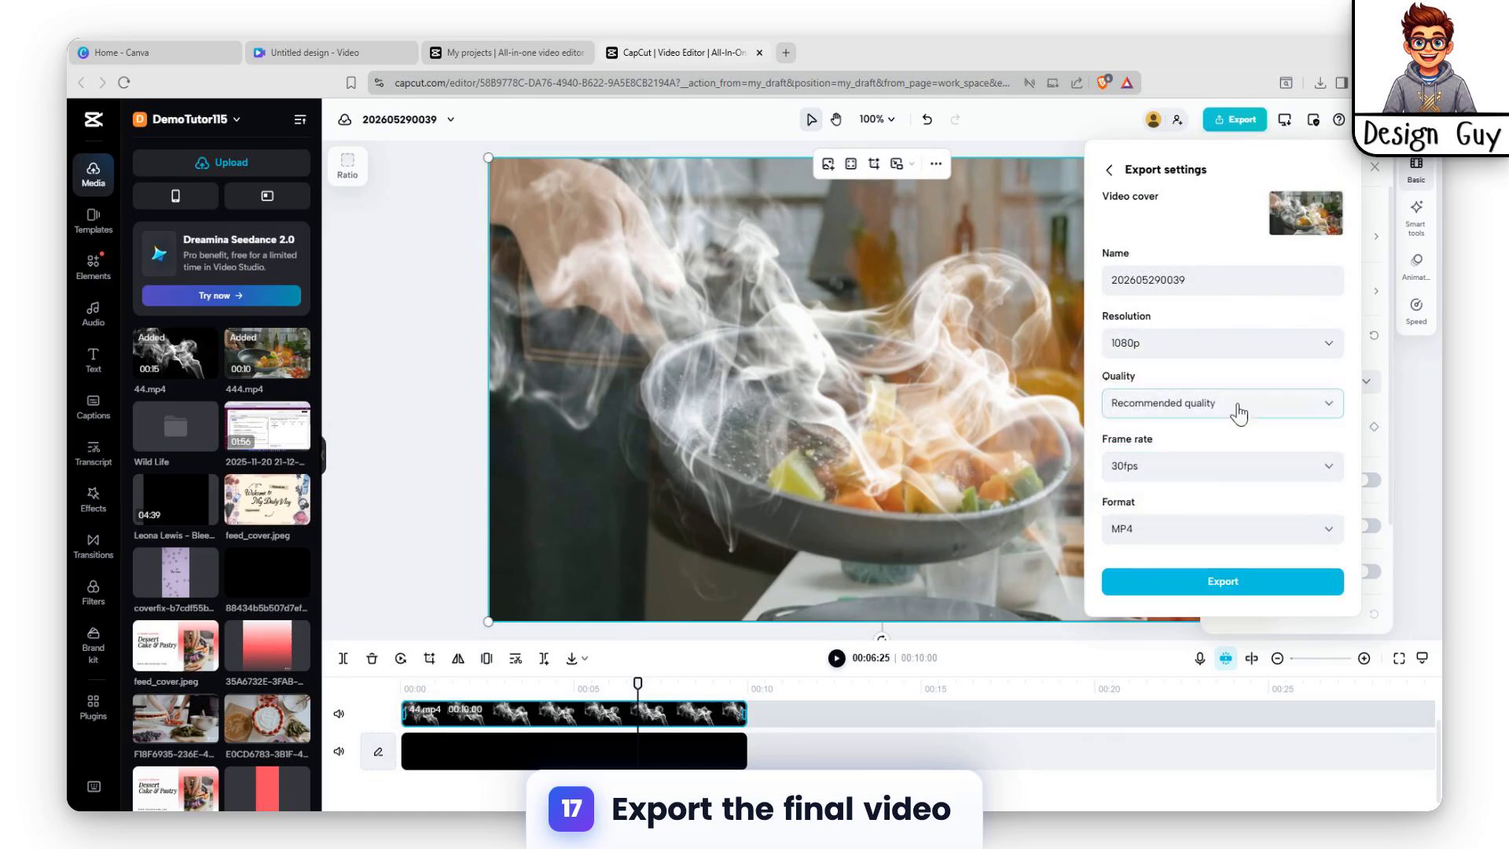
pyautogui.click(1293, 410)
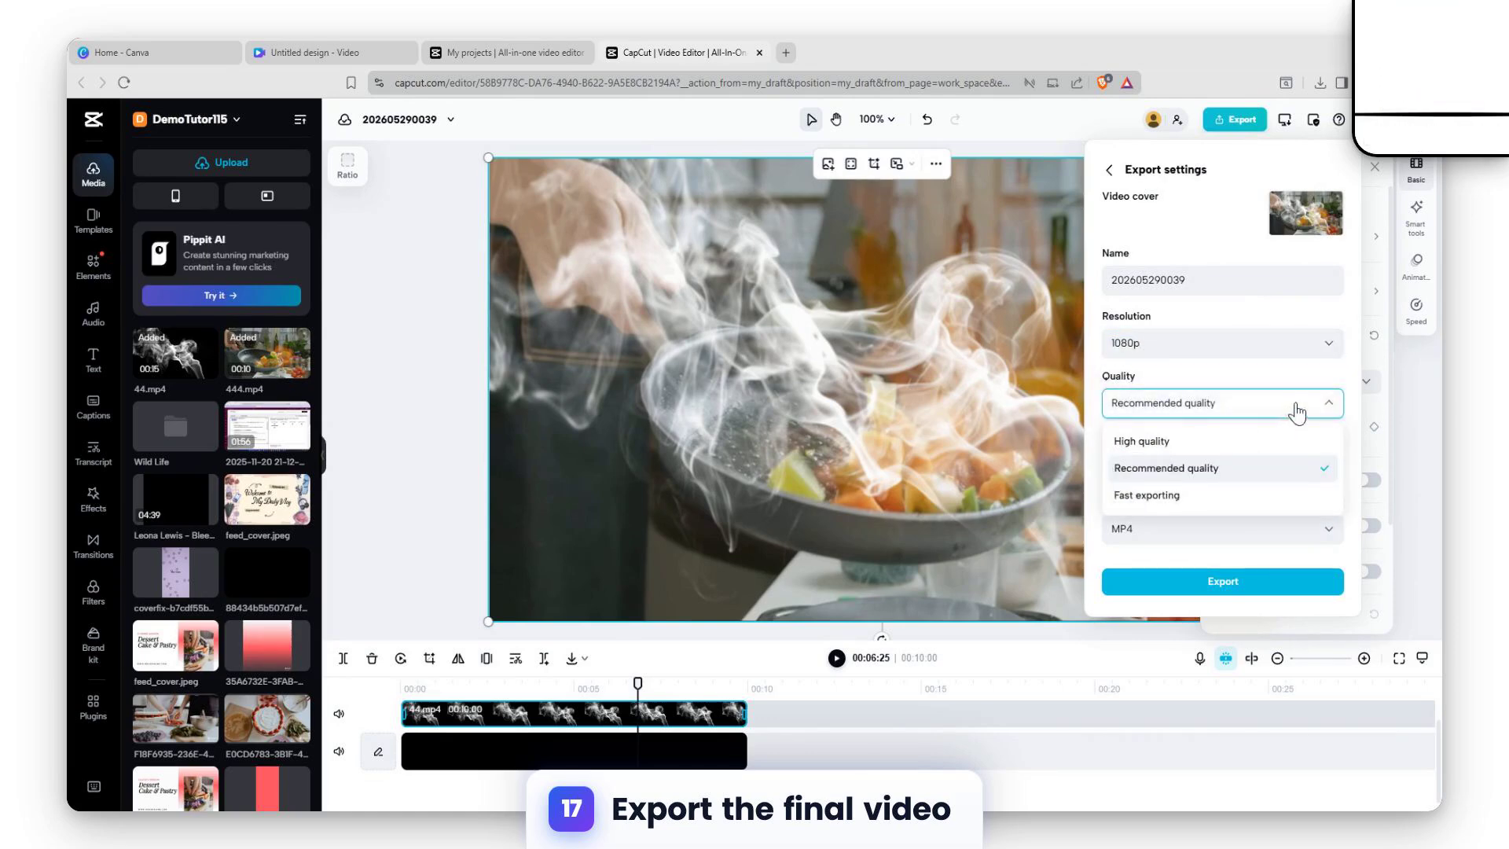
pyautogui.click(1168, 445)
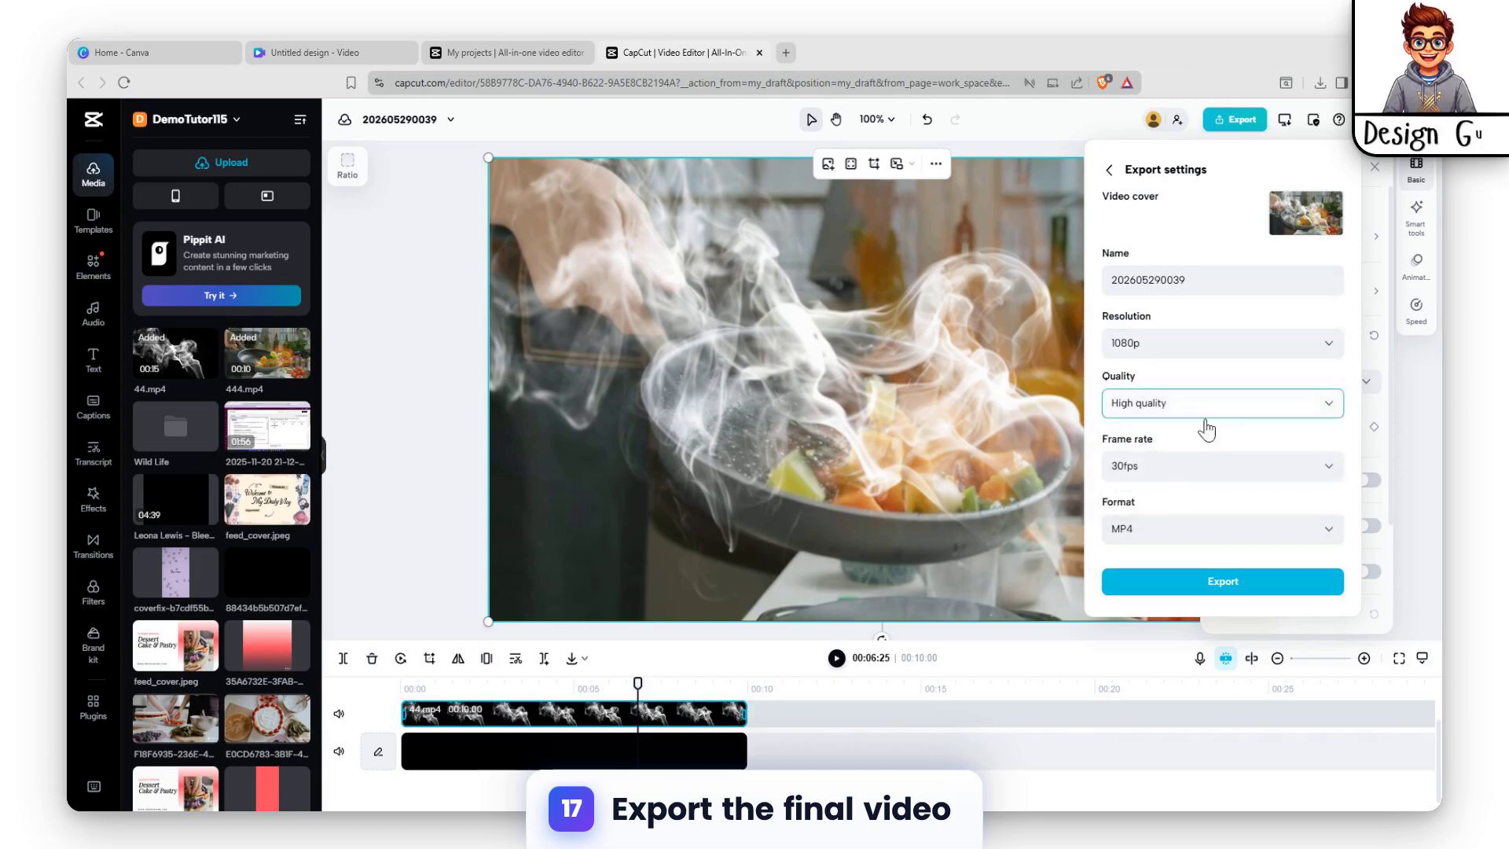
# - Check the frame rate, format and name options in the export settings, keeping 30fps and MP4, and close them without exporting
pyautogui.click(1220, 467)
pyautogui.click(1223, 469)
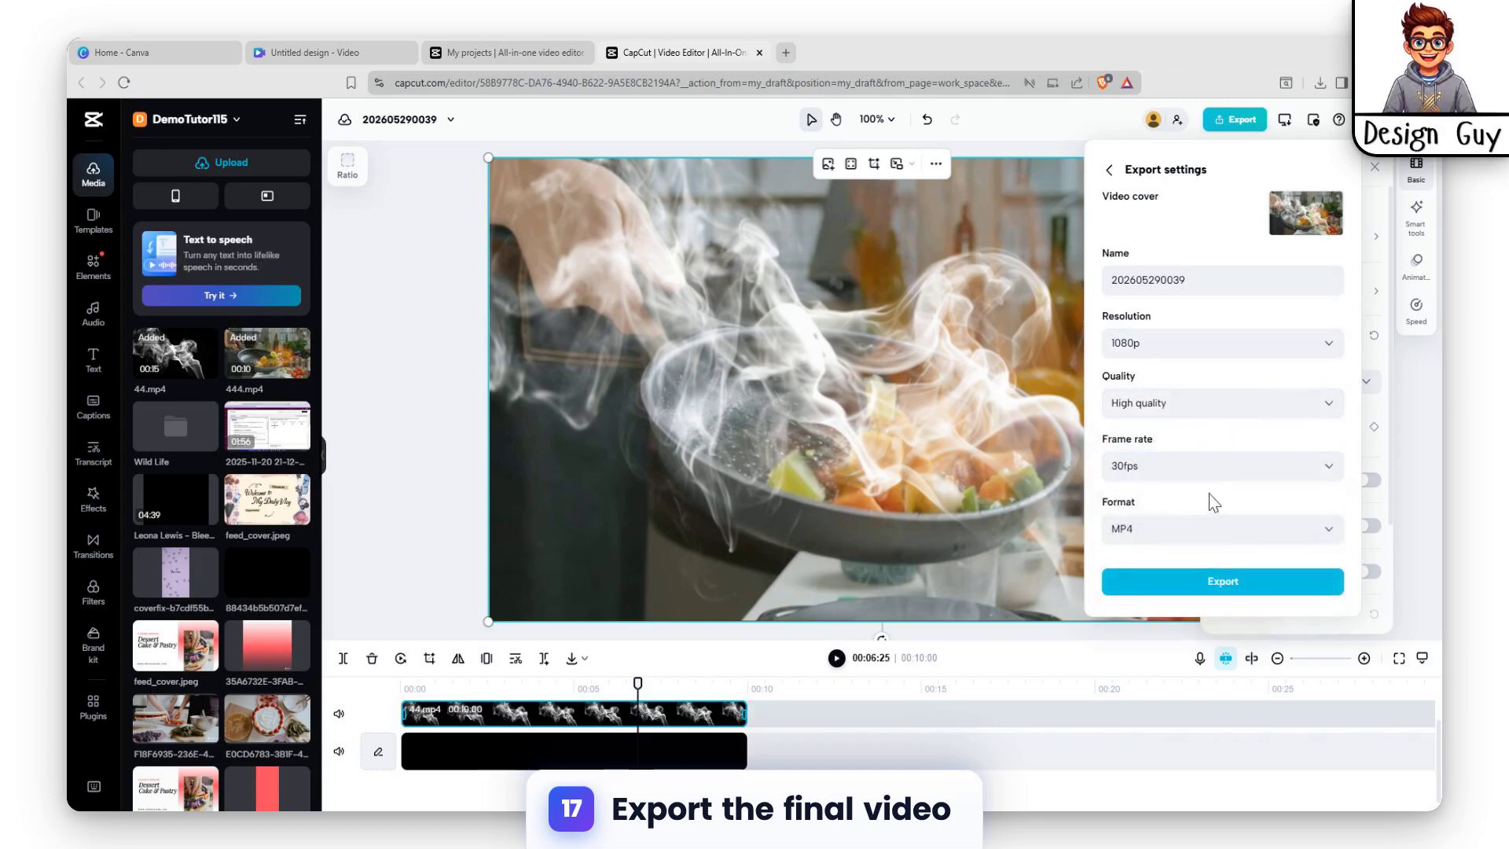
pyautogui.click(1268, 540)
pyautogui.click(1197, 549)
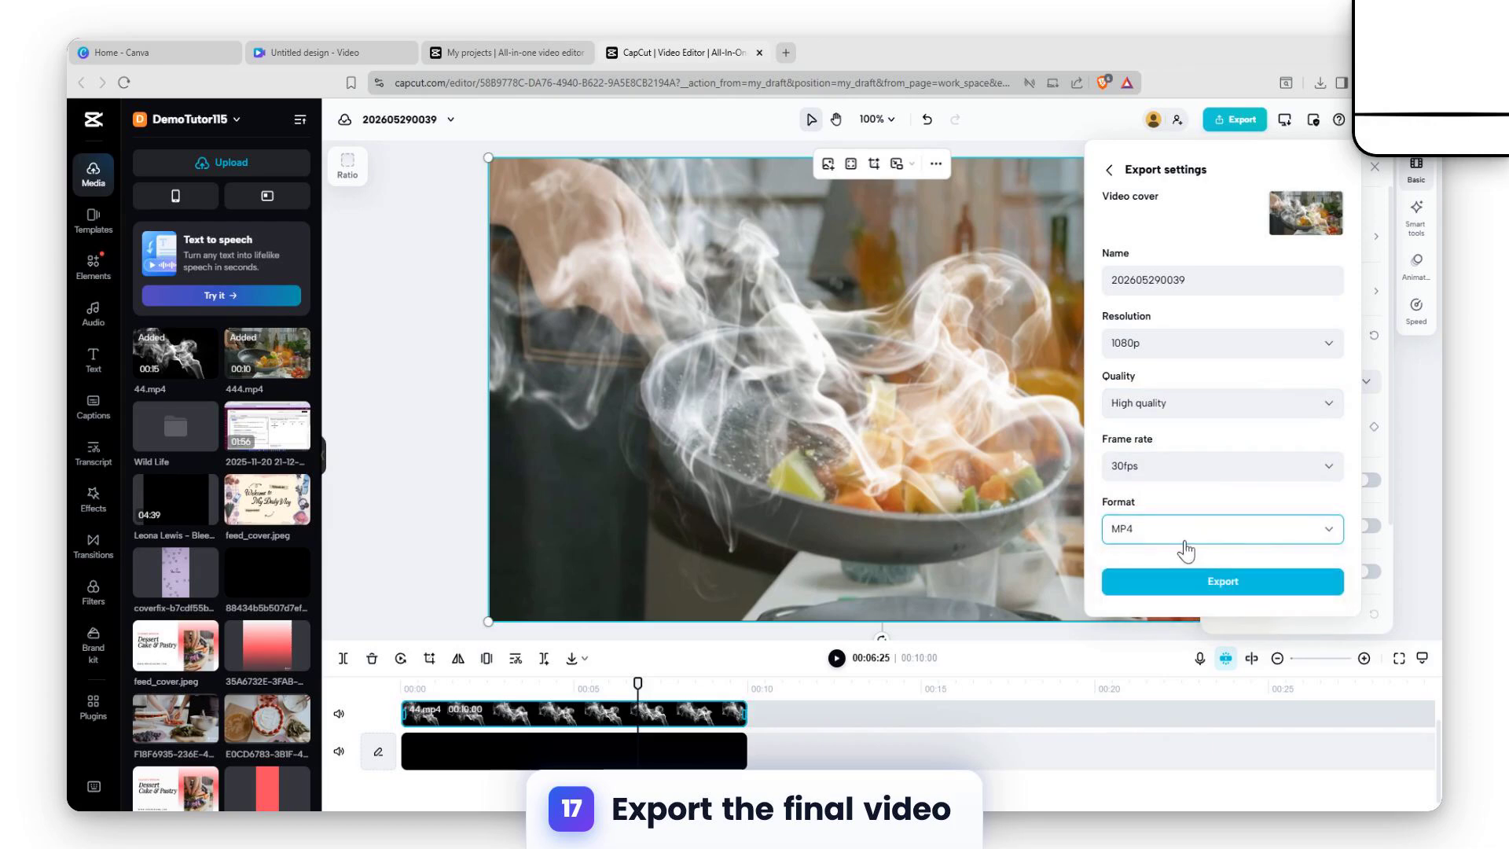
pyautogui.click(1179, 281)
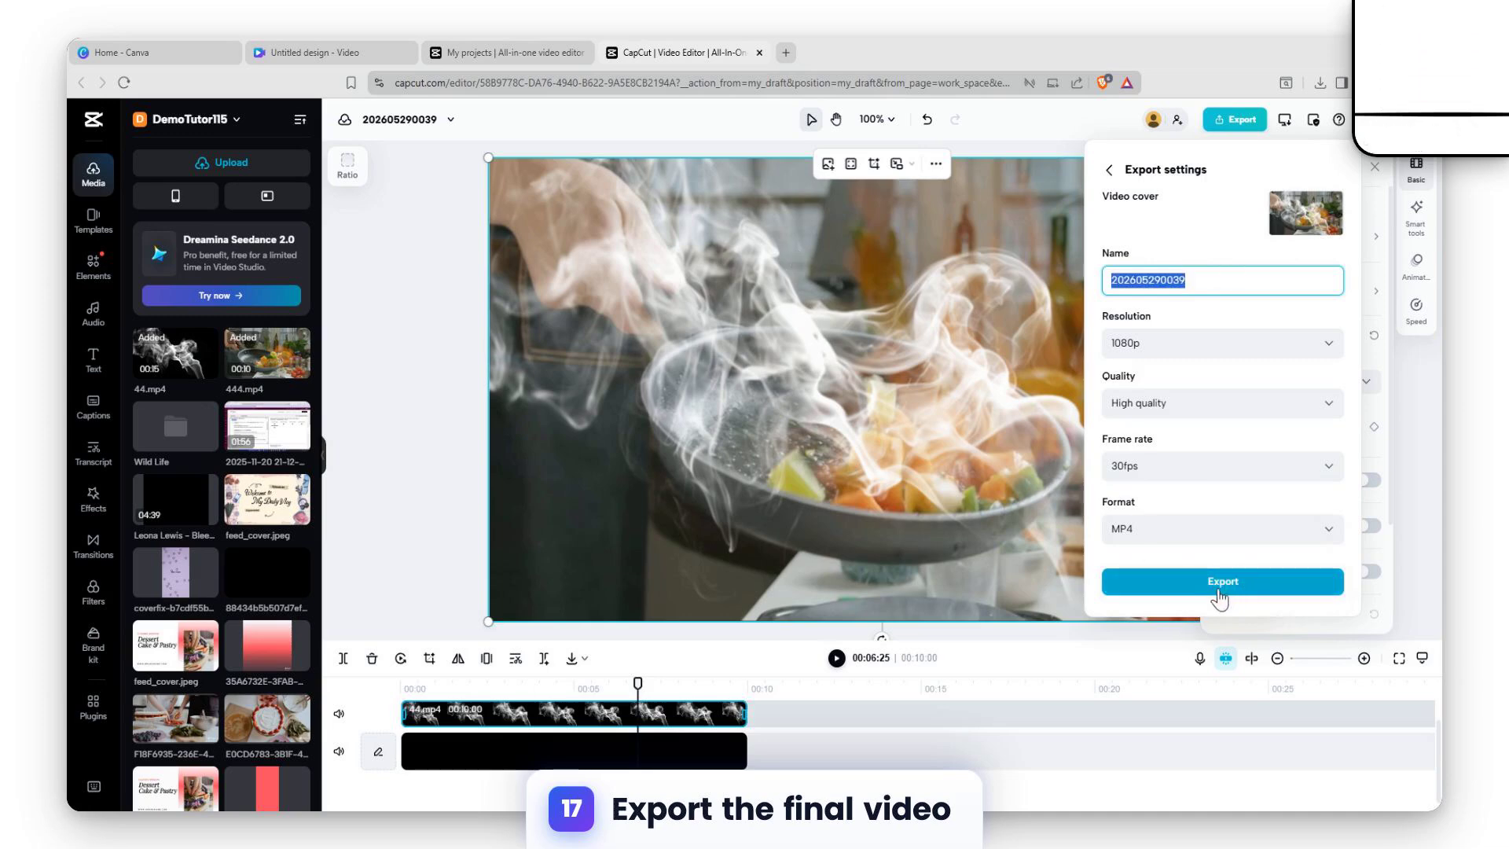
pyautogui.click(1114, 664)
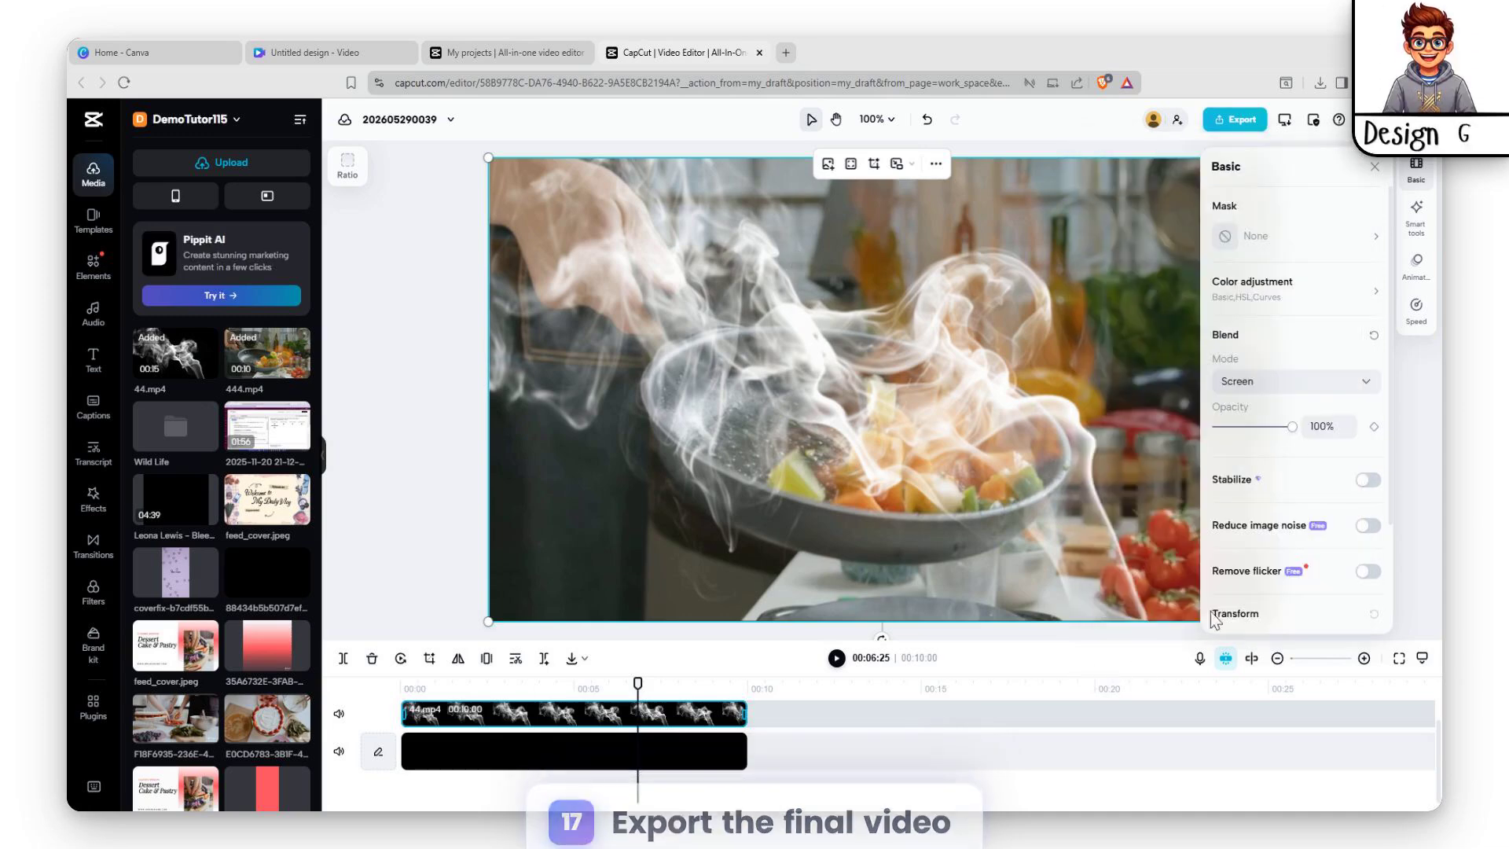